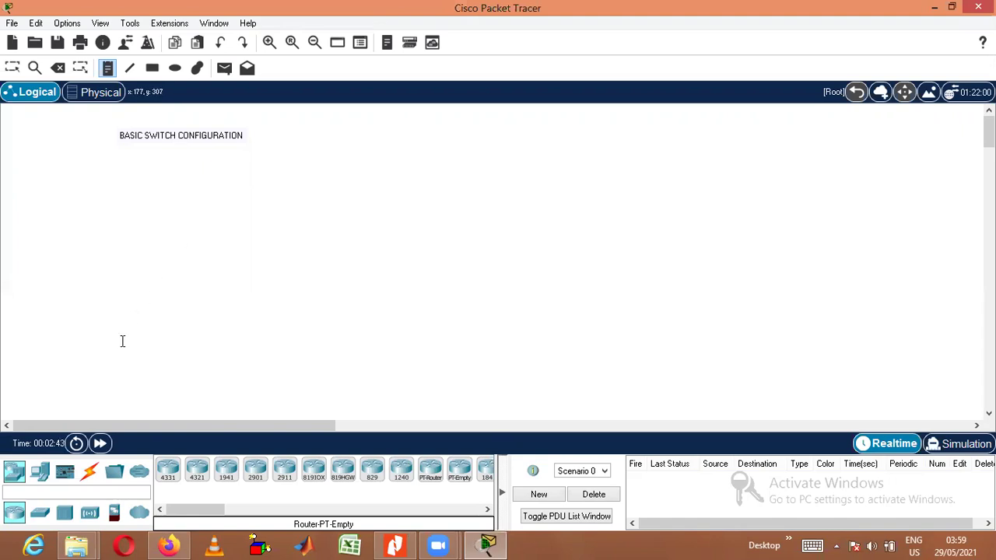
- Place a 2960 switch, Switch0, below the title and start a note to its right
click(41, 514)
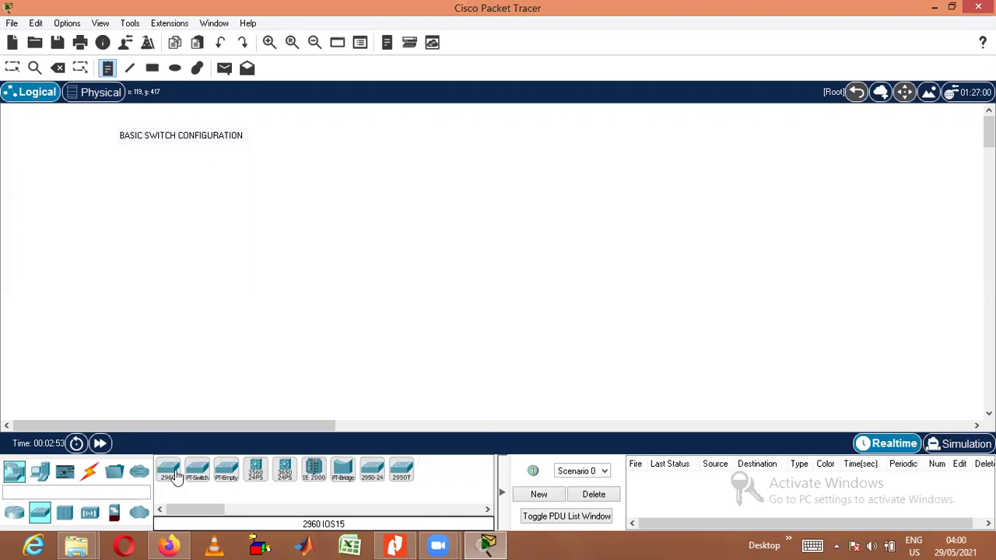
click(176, 476)
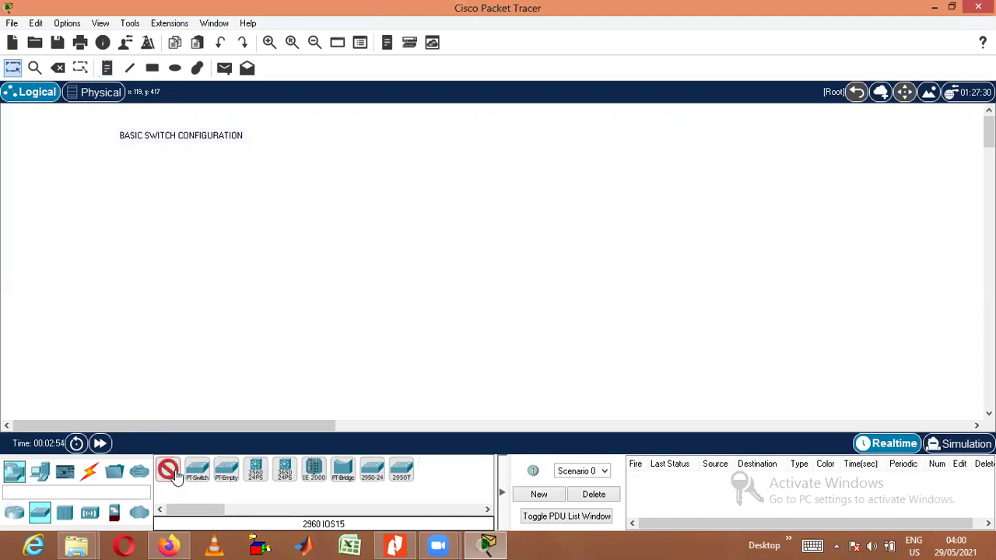
click(381, 197)
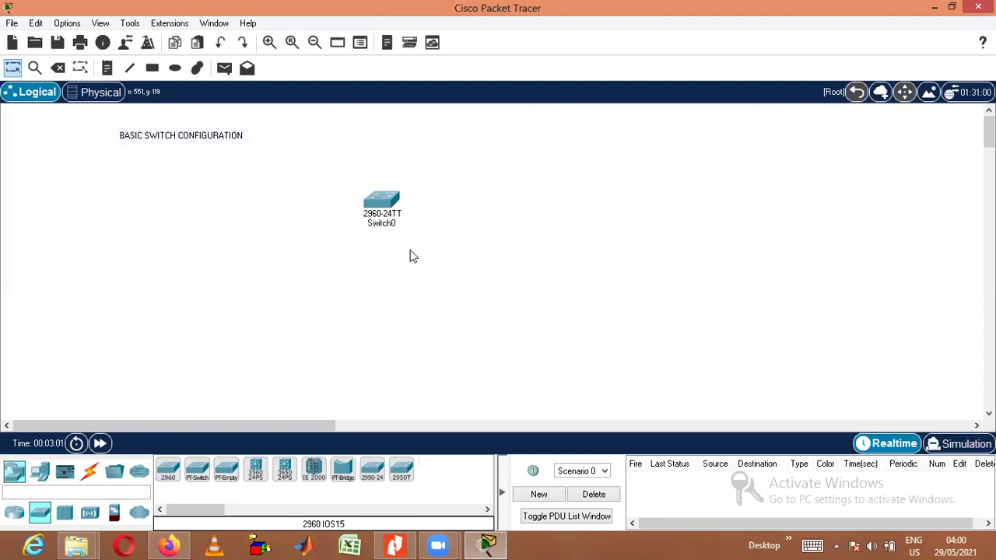
click(107, 69)
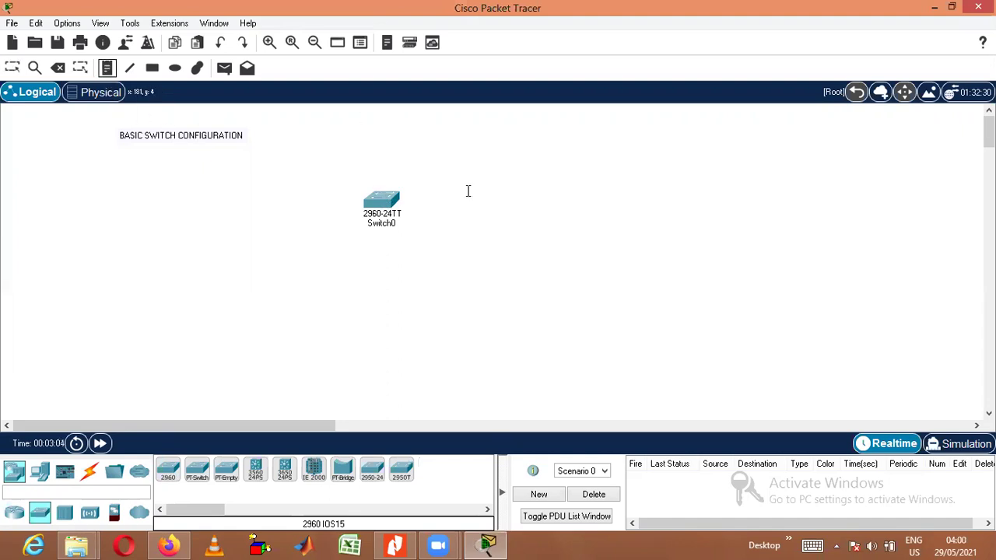
click(549, 138)
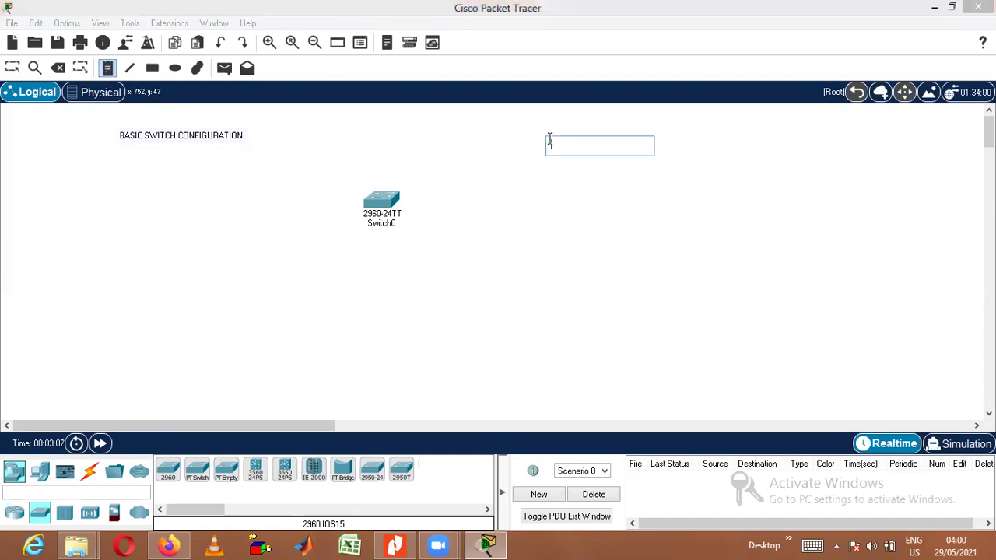
- Write the task note '1.RENAME THE SWITCH AS SW1'
text(RENA)
key(BackSpace)
key(BackSpace)
key(BackSpace)
key(BackSpace)
text(1.RENAME THE SWITCH AS )
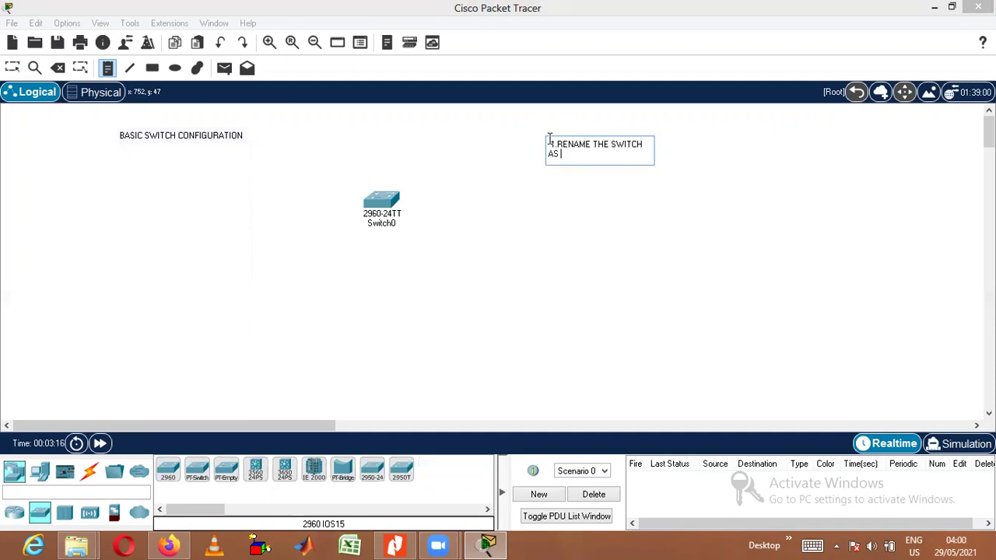
text(SW1)
key(Return)
click(594, 231)
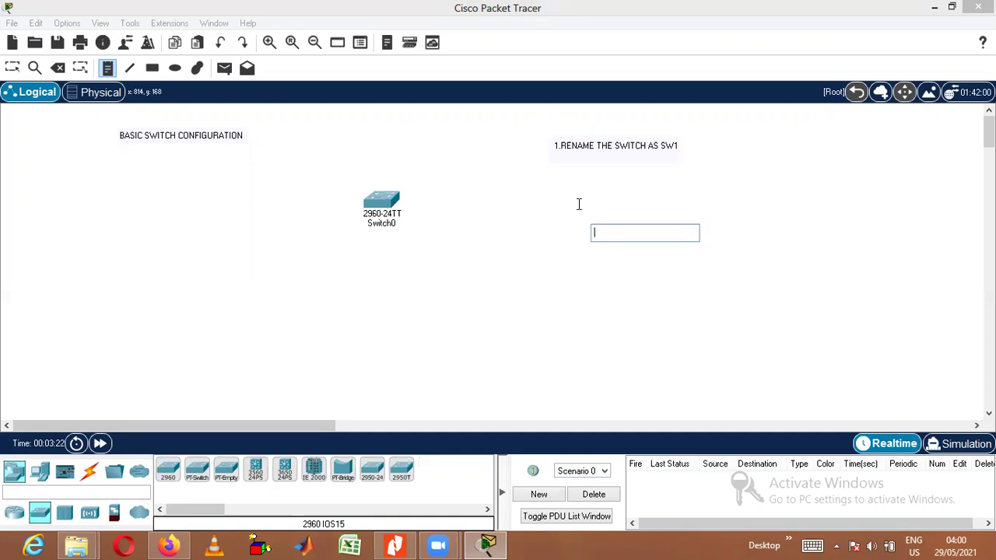
- Add task note 2 asking to create a console login password, with the password value
click(557, 163)
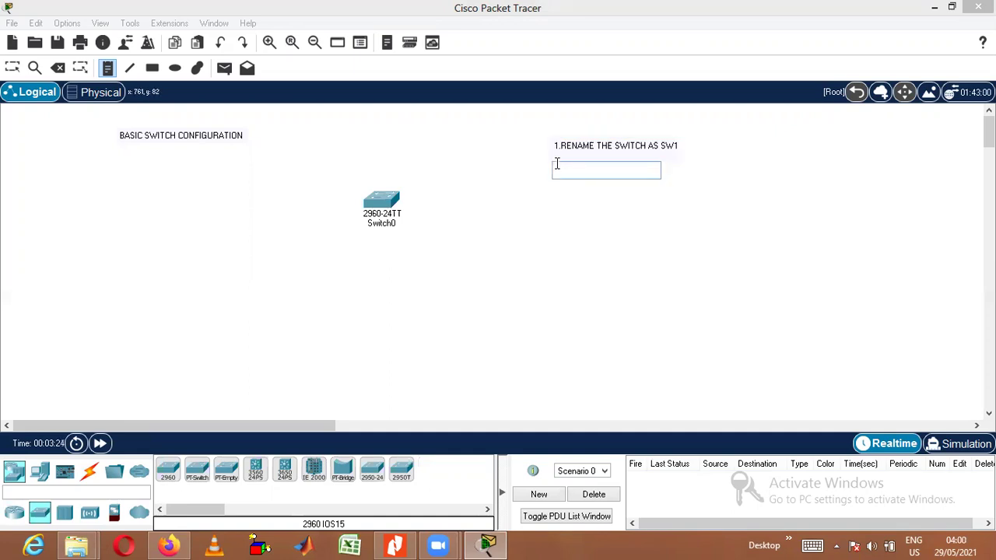
text(2)
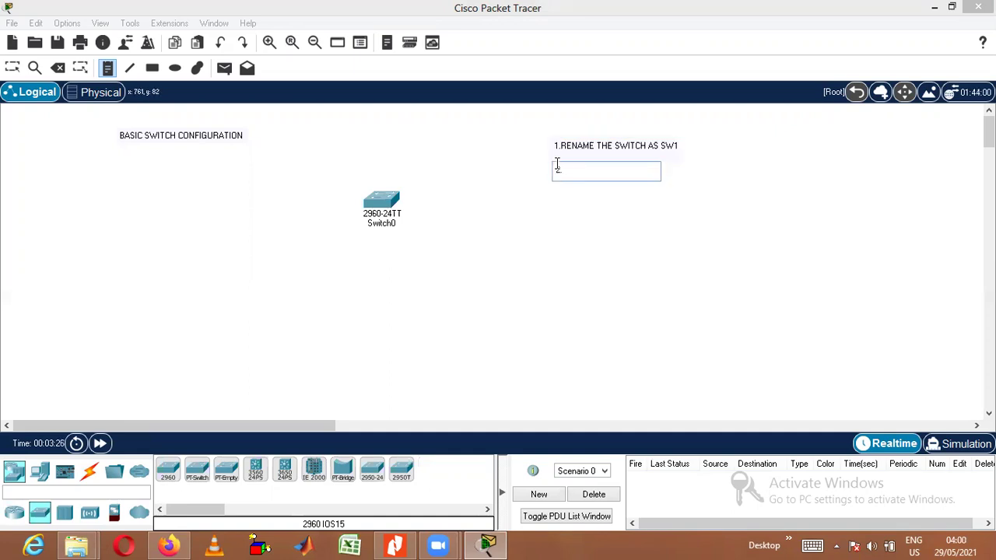
text(. CREATE PASSW0)
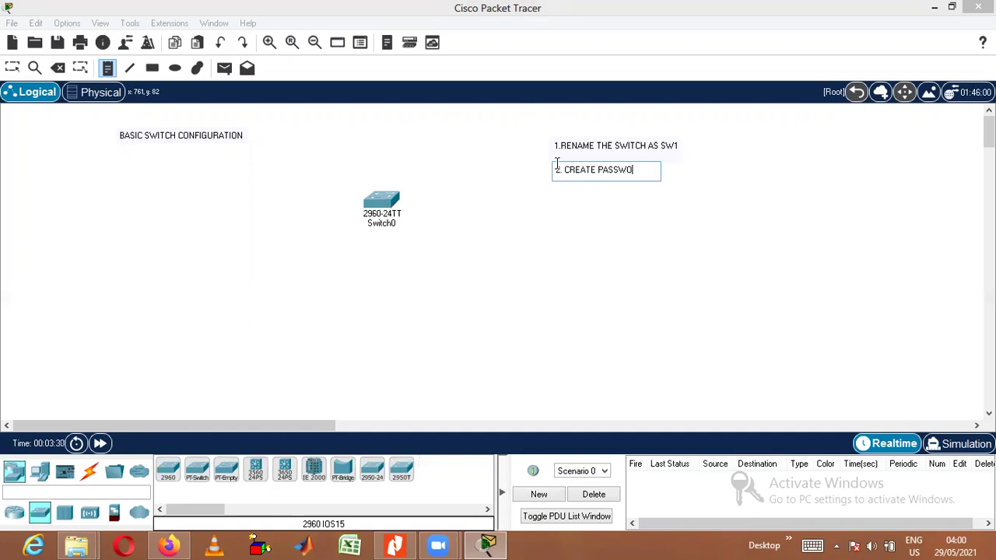
text(RD FOR)
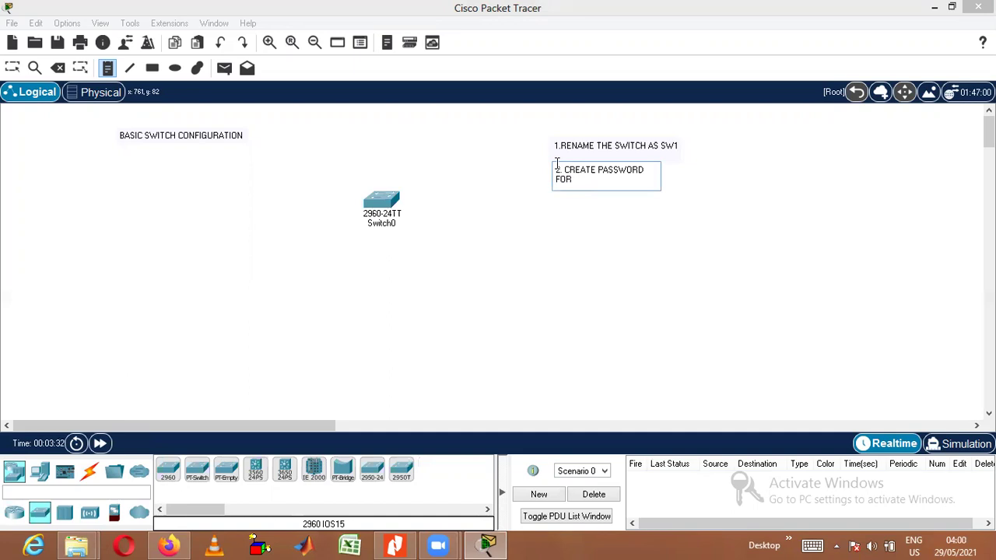
text( CONSOLE(LOGIN))
key(Return)
text(CISCO)
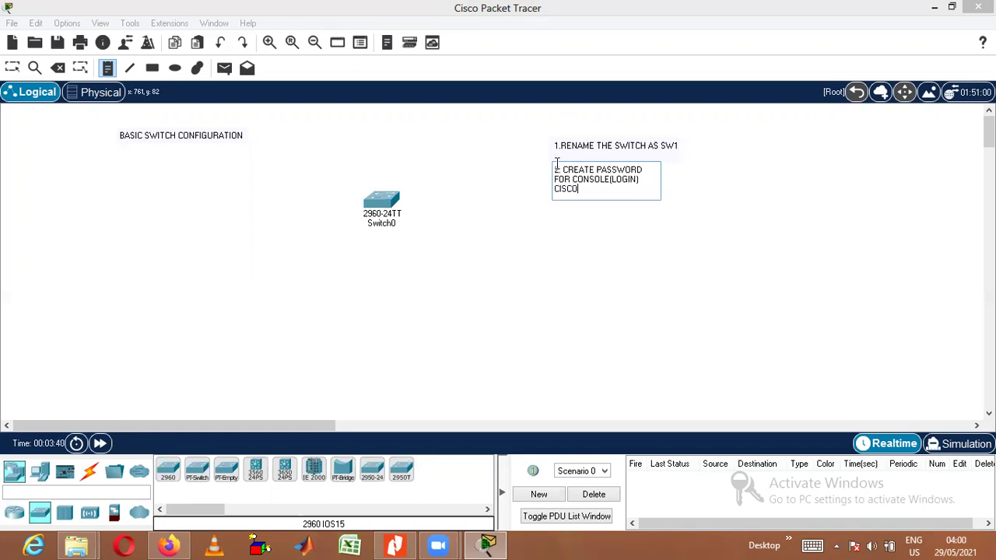
click(555, 208)
- Add notes 3–5: set an enable password, 'SECURE ALL THE PASSWORDS', 'ASSIGN IP ADDRESS FOR THE SWITCH'
text(3)
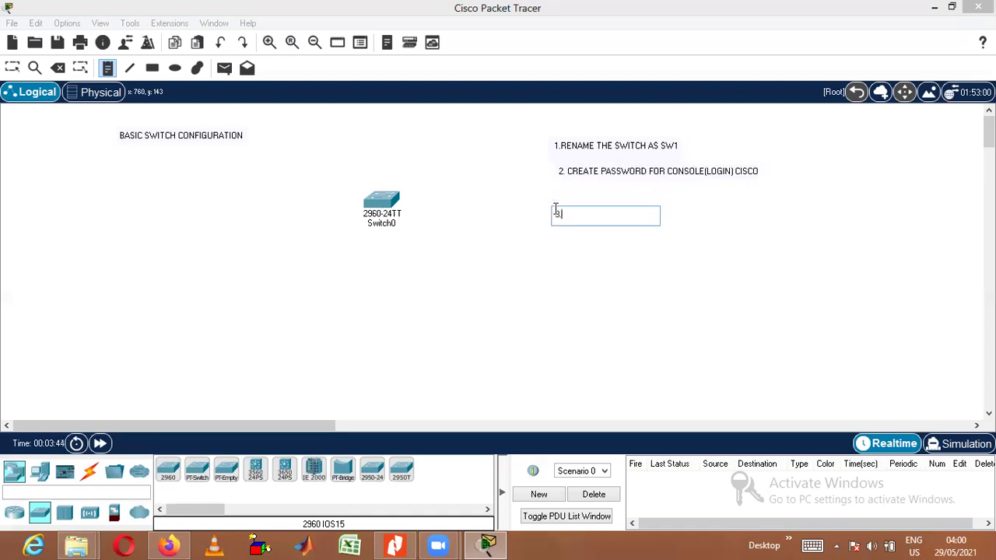
text(.CREATE PASSWORD A)
text(OR EN)
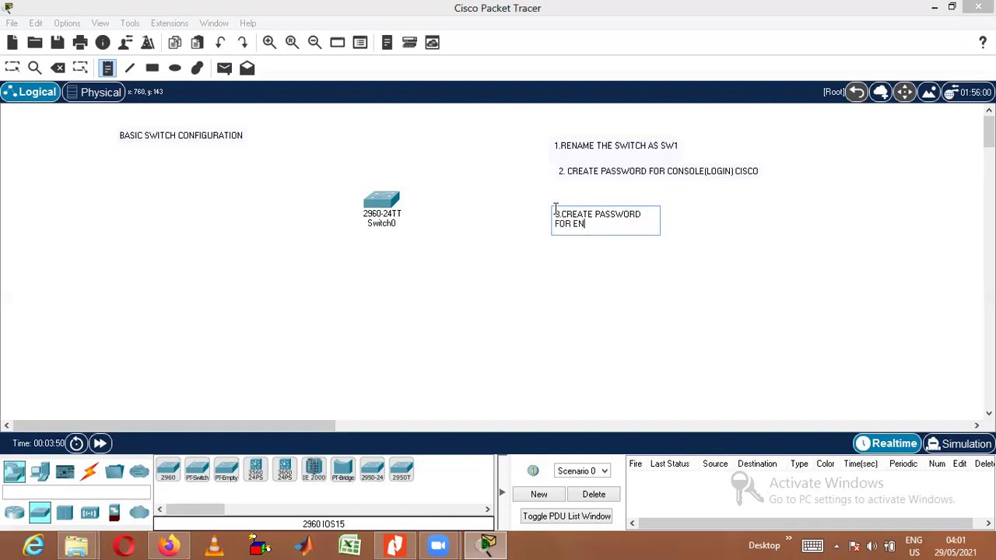
text(ABLE AS CLASS)
key(Return)
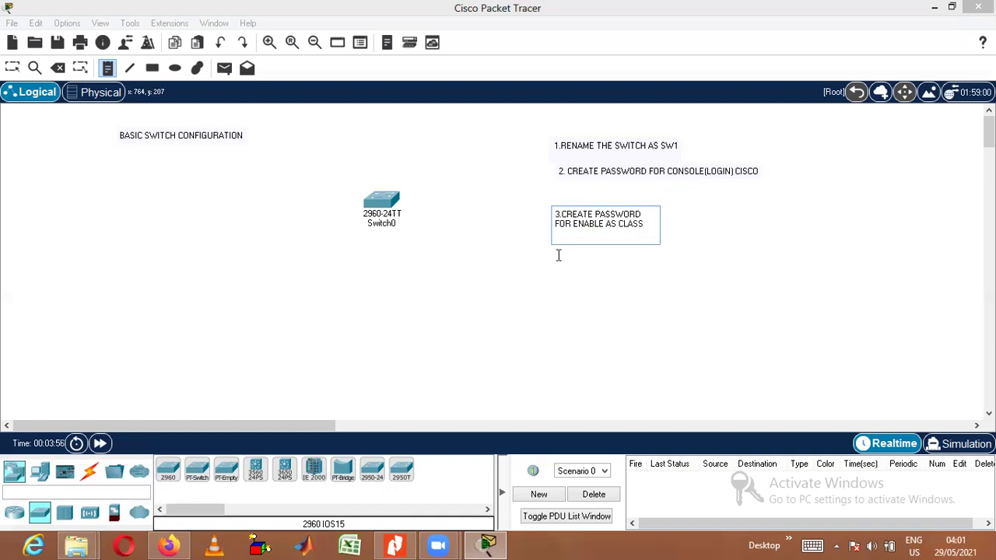
click(558, 255)
text(4.)
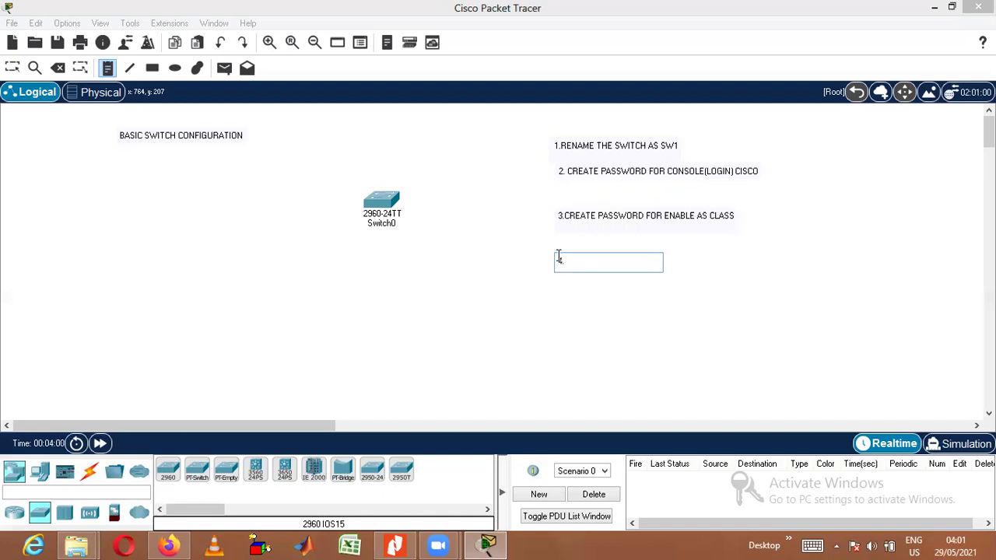
text(SECURE ALL THE PASSW)
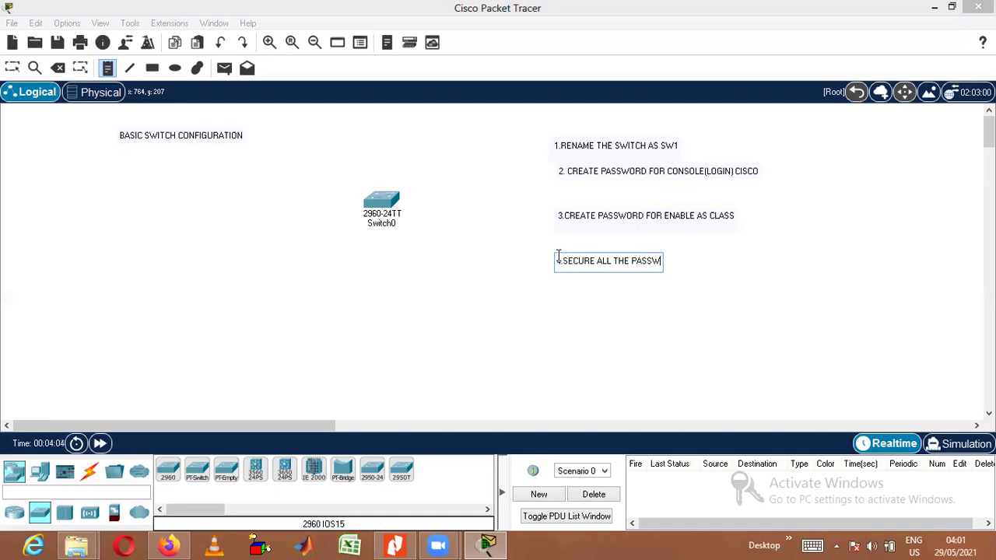
text(ORDS)
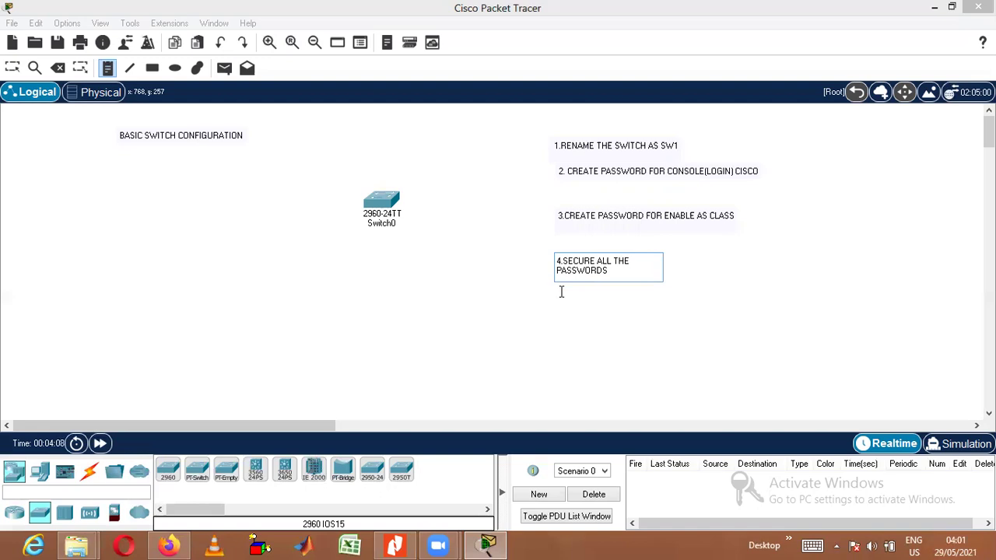
click(561, 292)
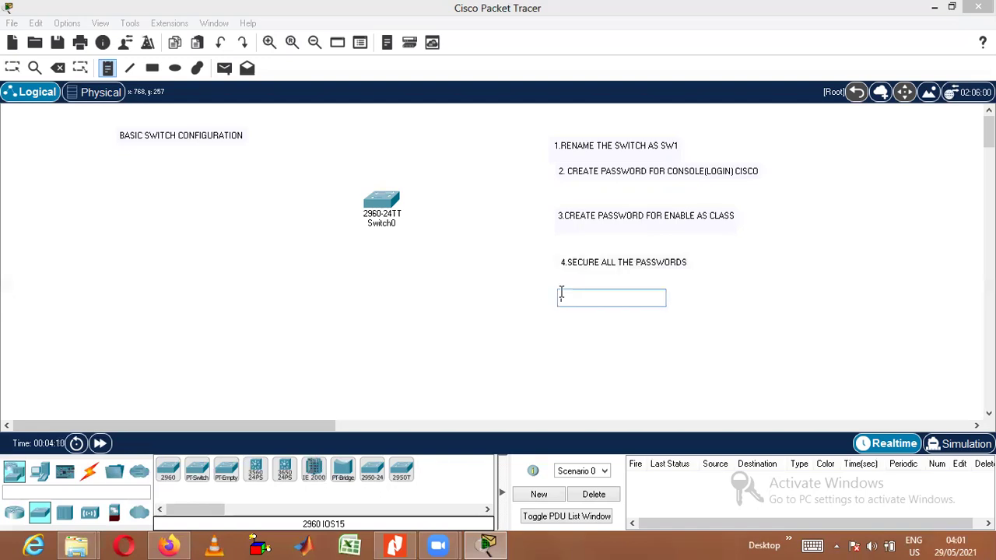
text(5.ASS)
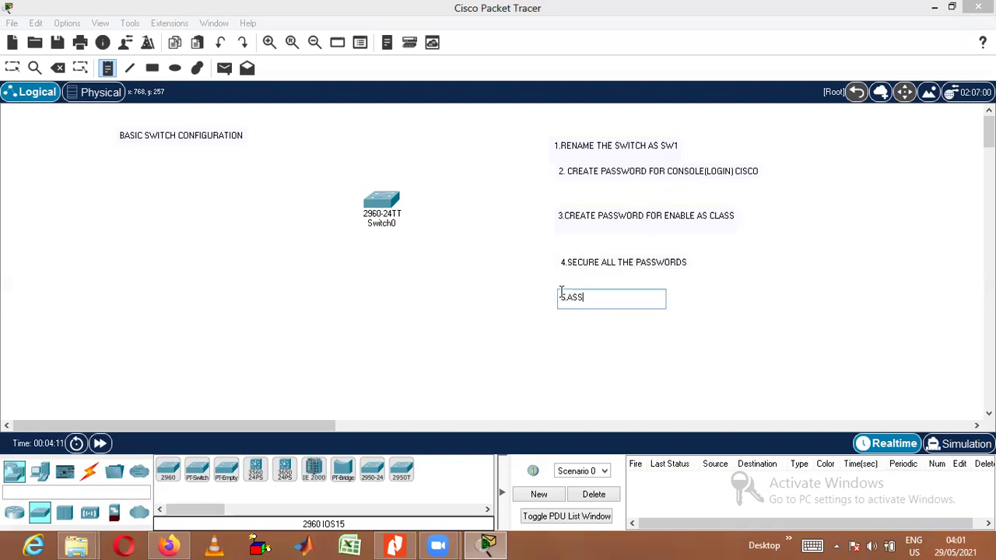
text(IGN IP ADDRESS FOR THE SW)
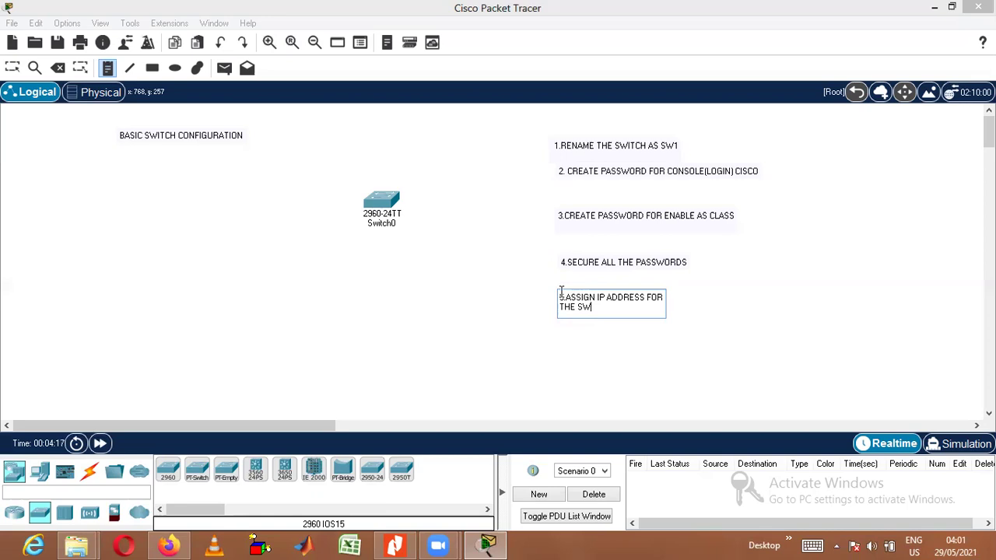
text(ITCH)
click(564, 337)
- Add note '6. DISPLAY A BANNER MESSAGE AS ACCESS RESTRICTED' and discard the empty extra note
text(6)
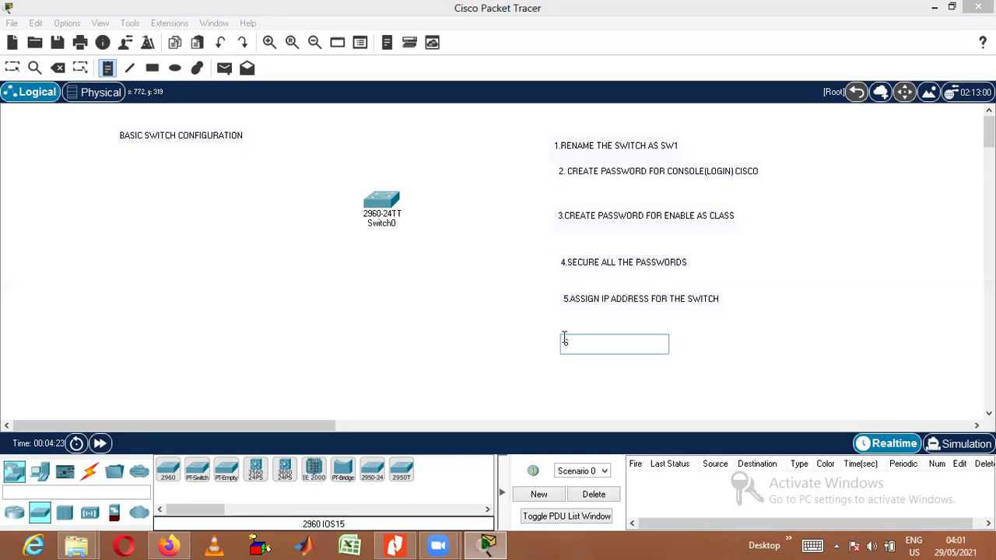
text(. DISPLAY A BANNER MES)
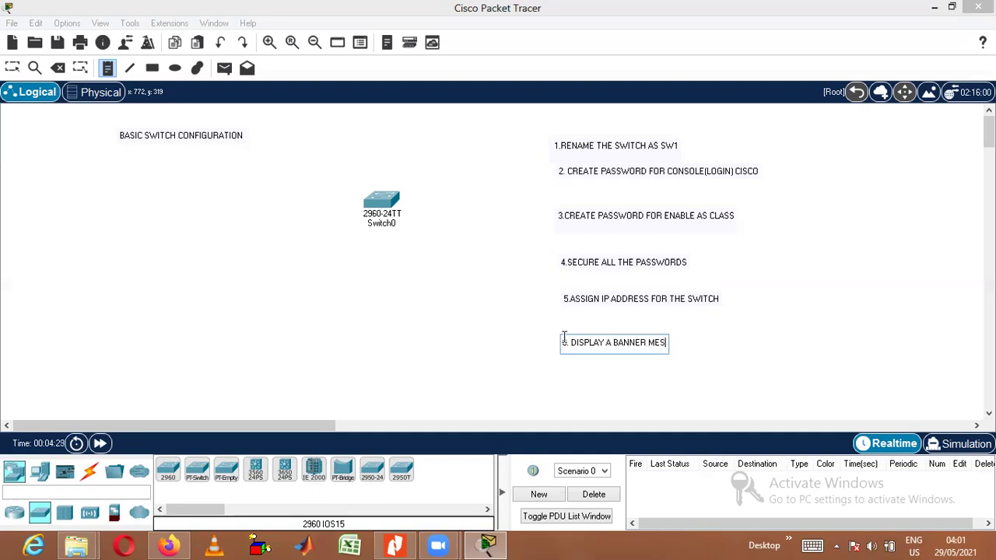
text(SAGE AS)
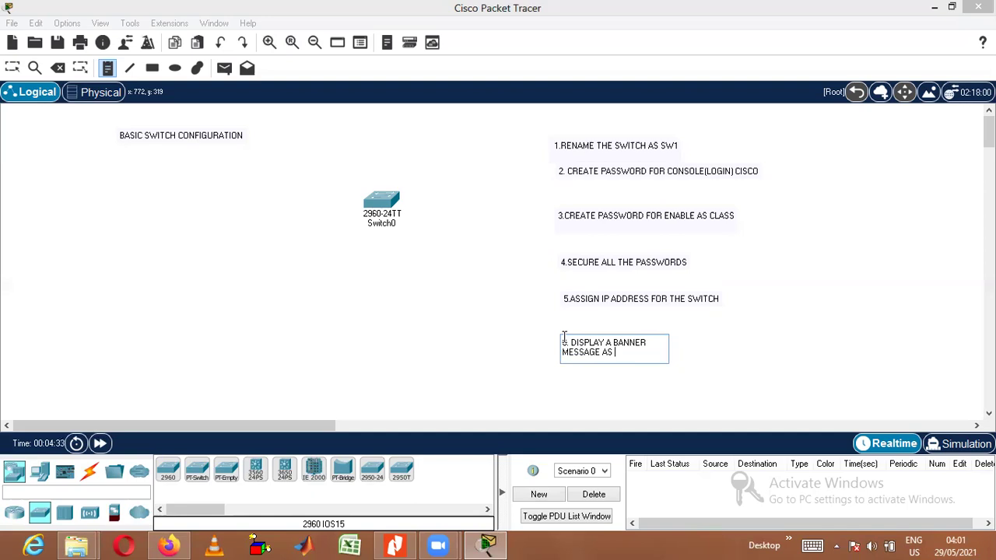
text( ACCESS)
key(BackSpace)
key(BackSpace)
key(BackSpace)
text(ESS RESTRI)
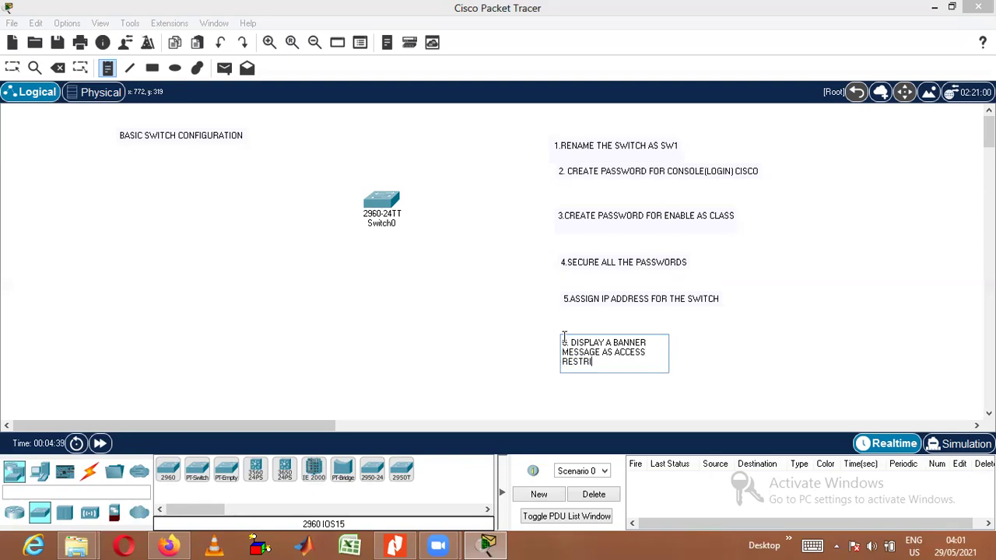
text(CTED)
click(569, 382)
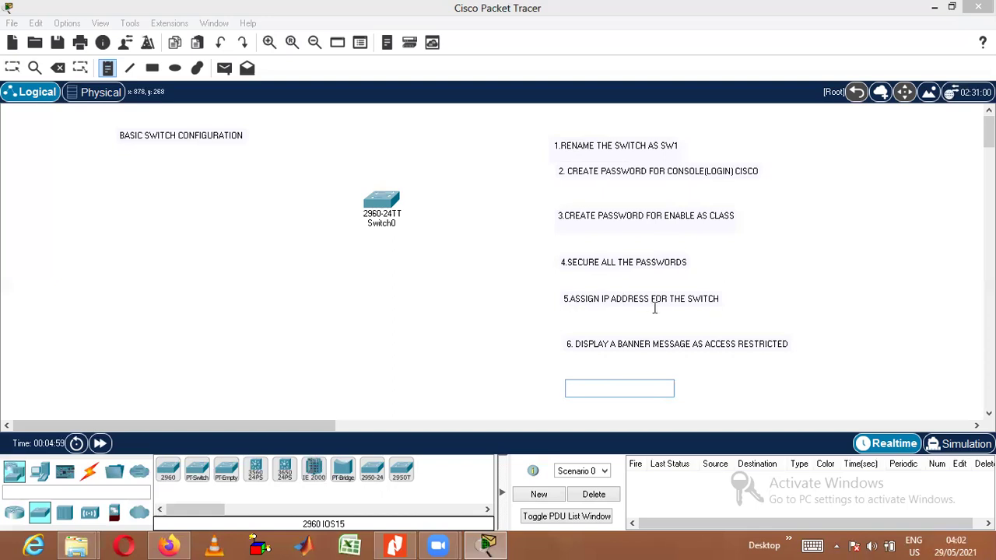
click(728, 302)
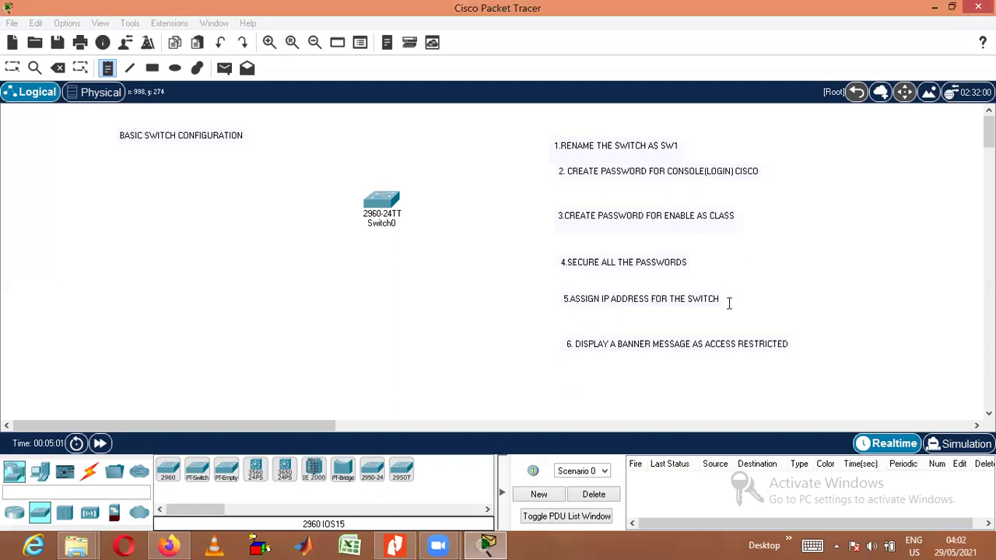
- Note '192.168.1.100 255.255.255.0' beside task 5, then stop adding notes
click(731, 305)
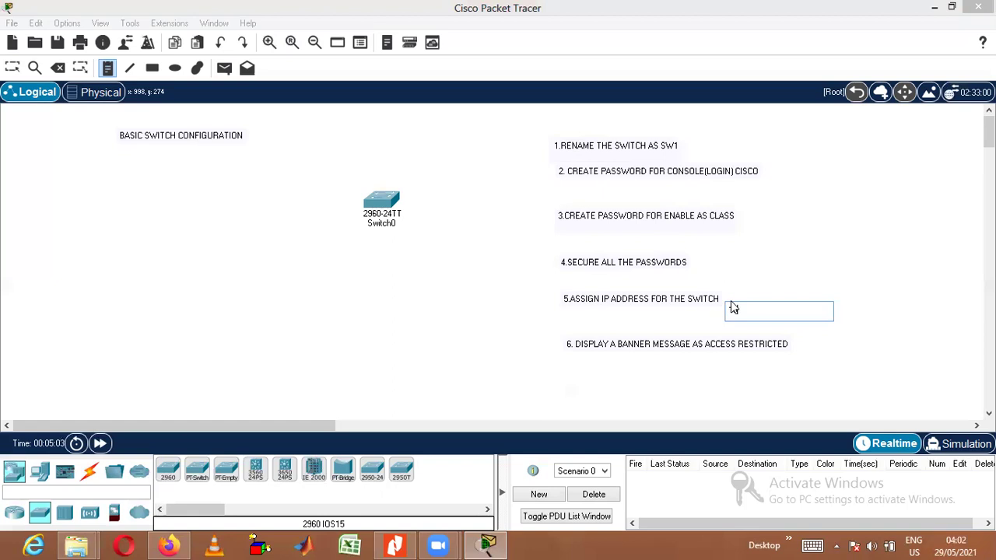
text(192.168.1.100  255.255.)
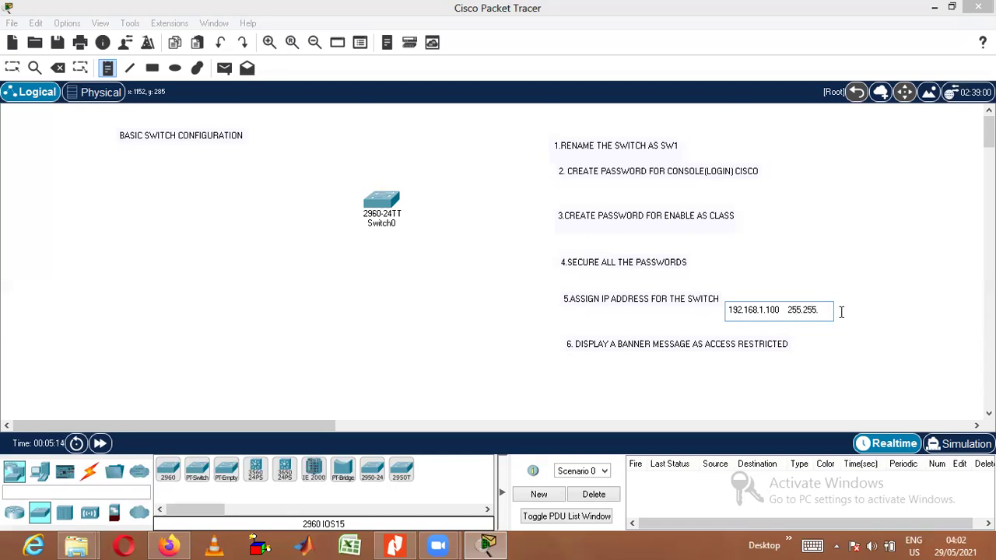
text(255.)
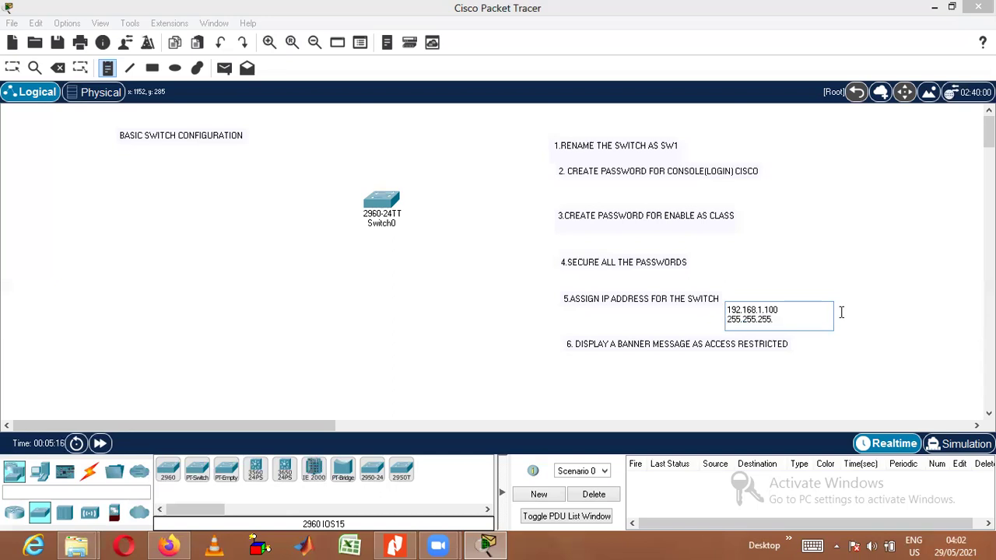
text(0)
click(874, 285)
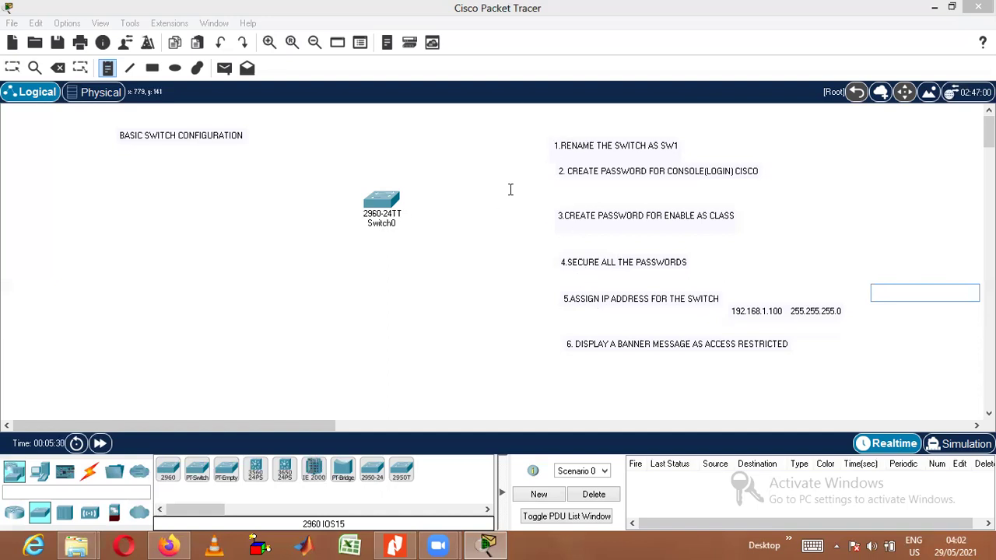
click(457, 189)
key(Escape)
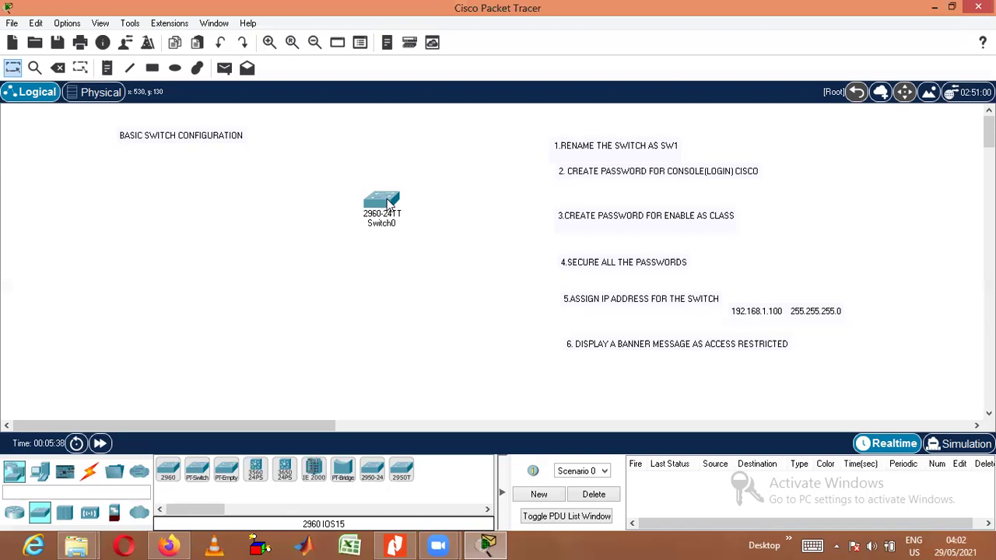
- Open Switch0's device window on its command-line console
click(389, 203)
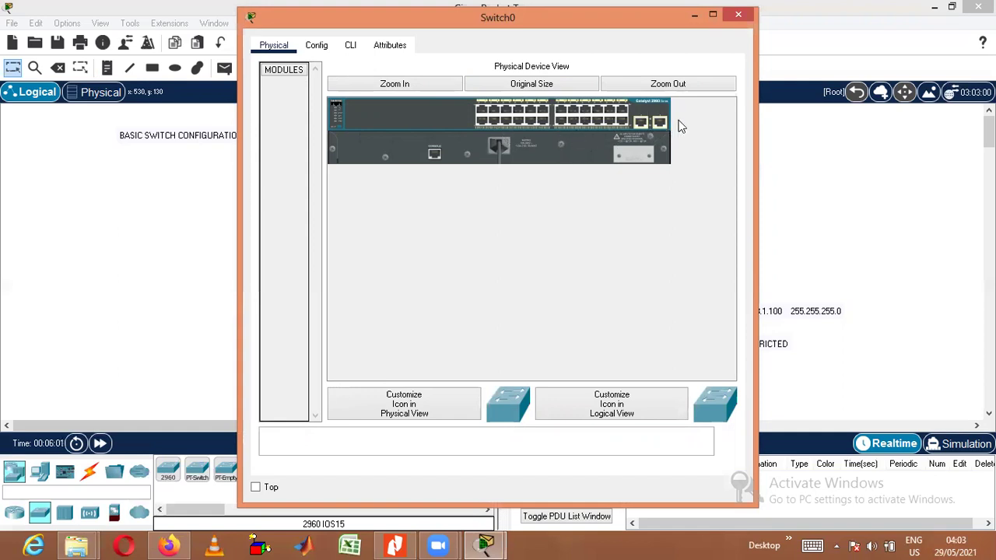
click(350, 45)
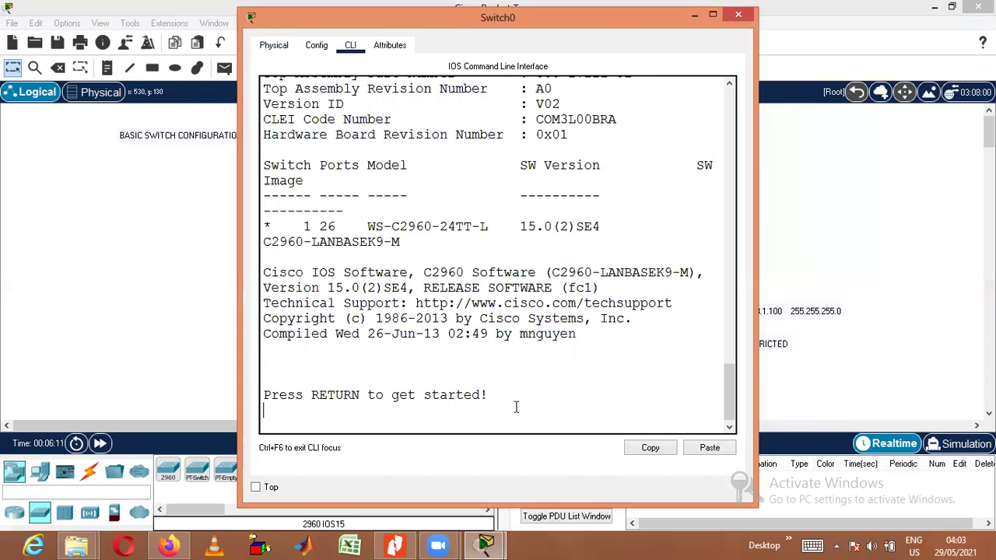
- Wake the console, then run enable and conf t to reach global configuration mode
key(Return)
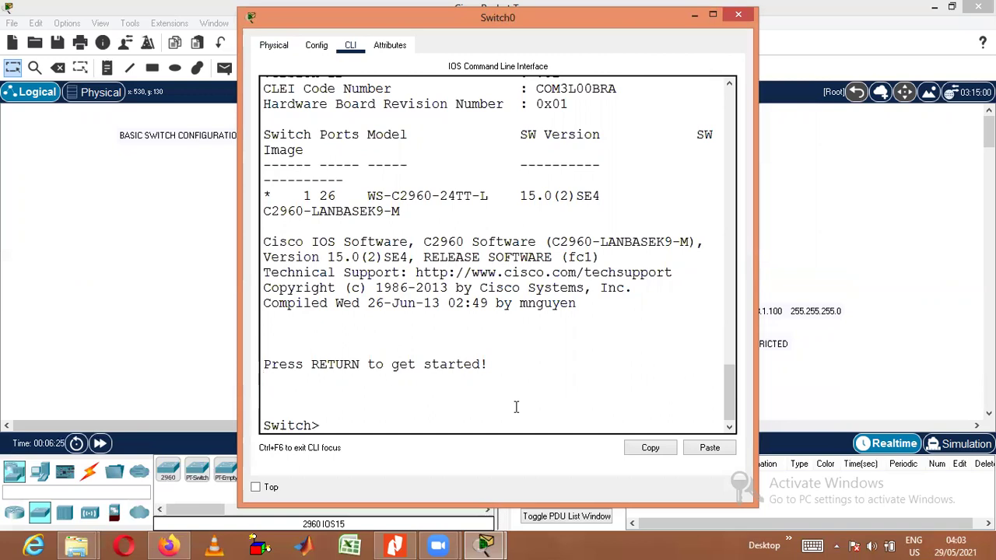
text(E)
key(BackSpace)
text(enable)
key(Return)
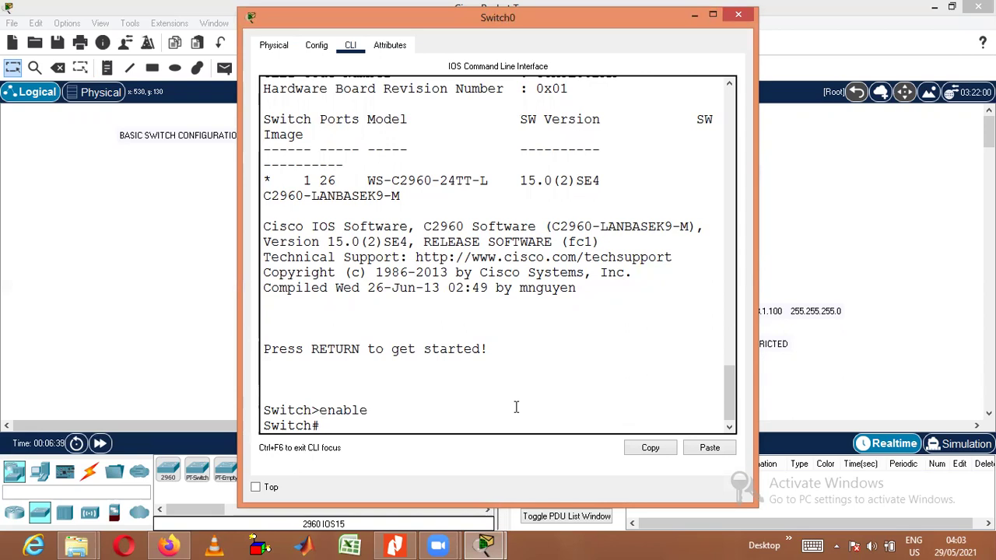
text(conf t)
key(Return)
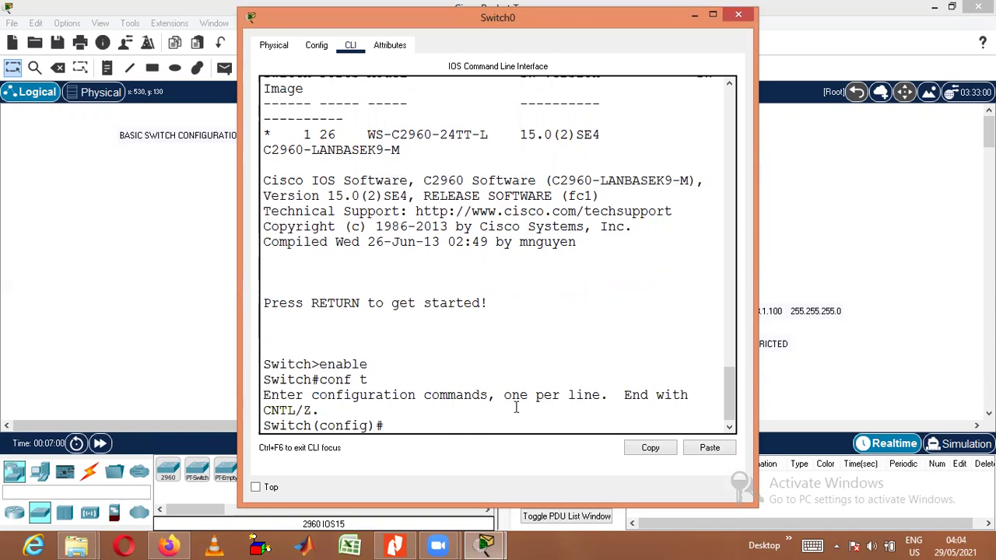
text(hos)
- Apply 'hostname sw1' so the prompt reads sw1(config)#, then close the switch window
text(t)
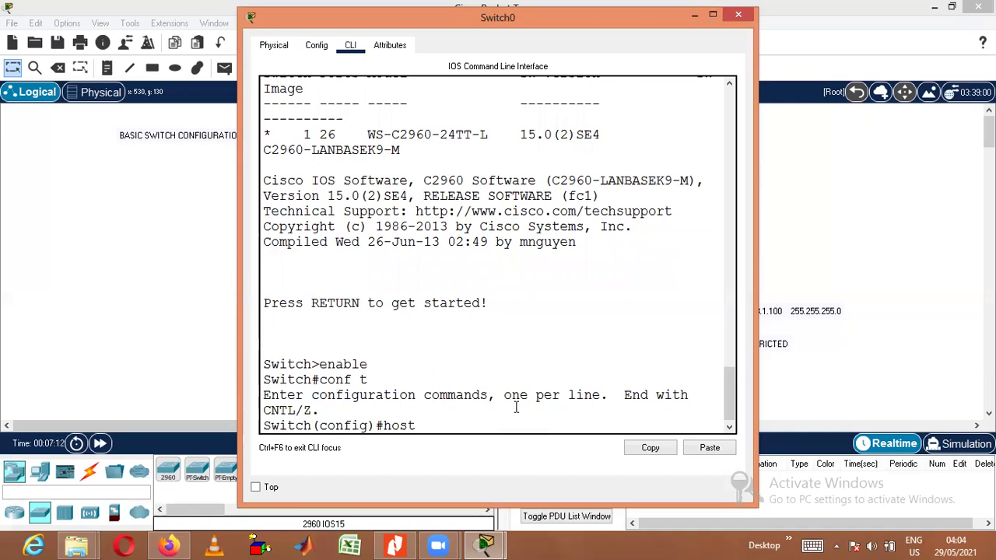
text(name sw1)
key(Return)
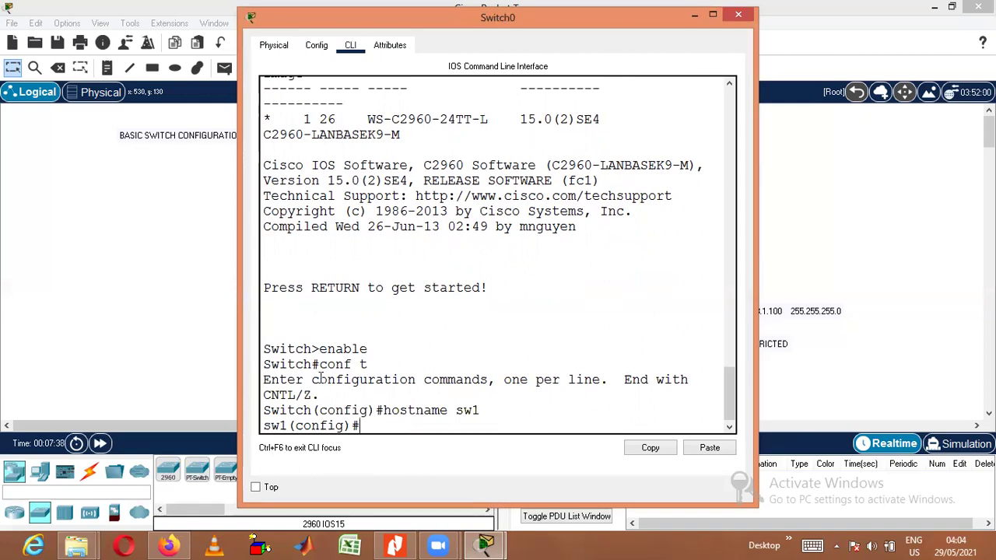
click(829, 178)
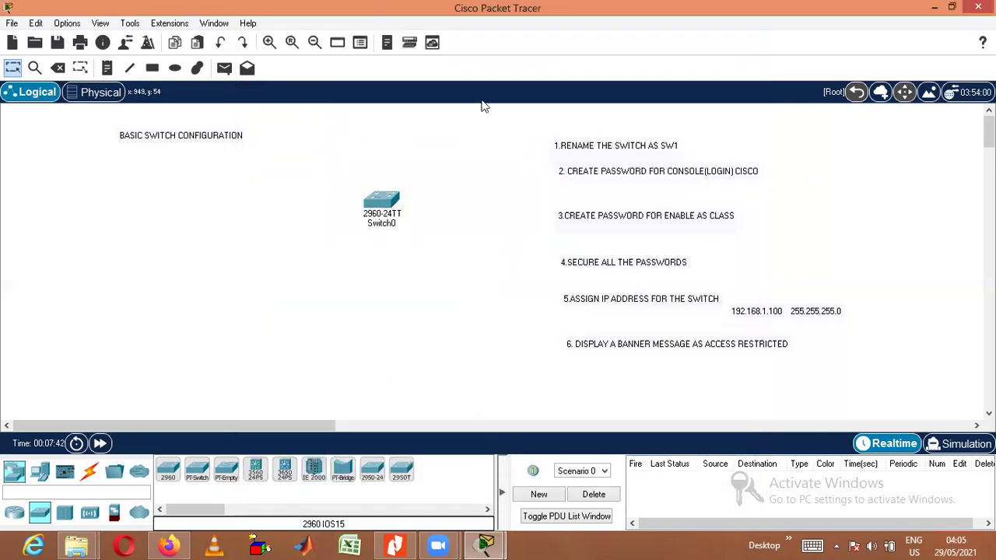
- Mark task 1 with a DONE note, then bring back Switch0's command line
click(106, 68)
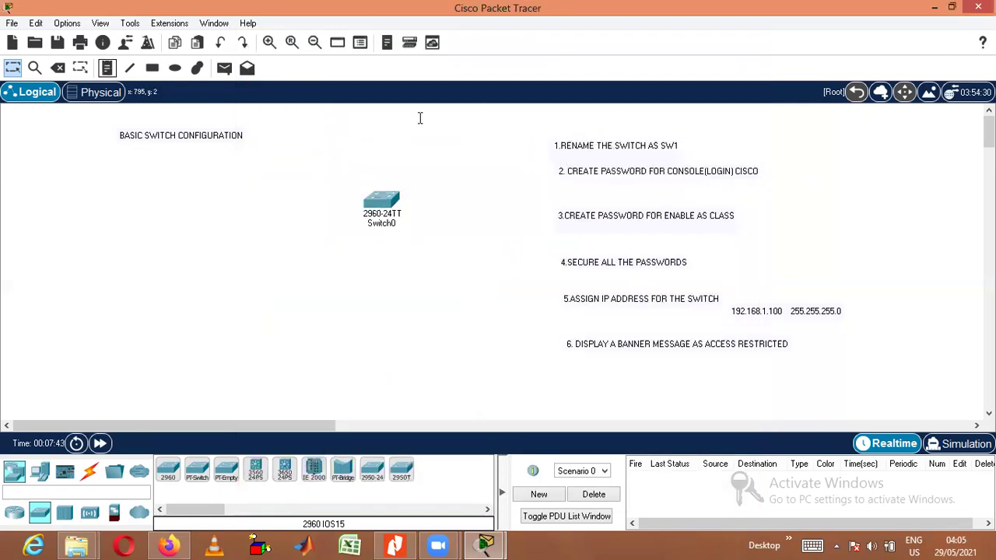
click(697, 140)
text(So)
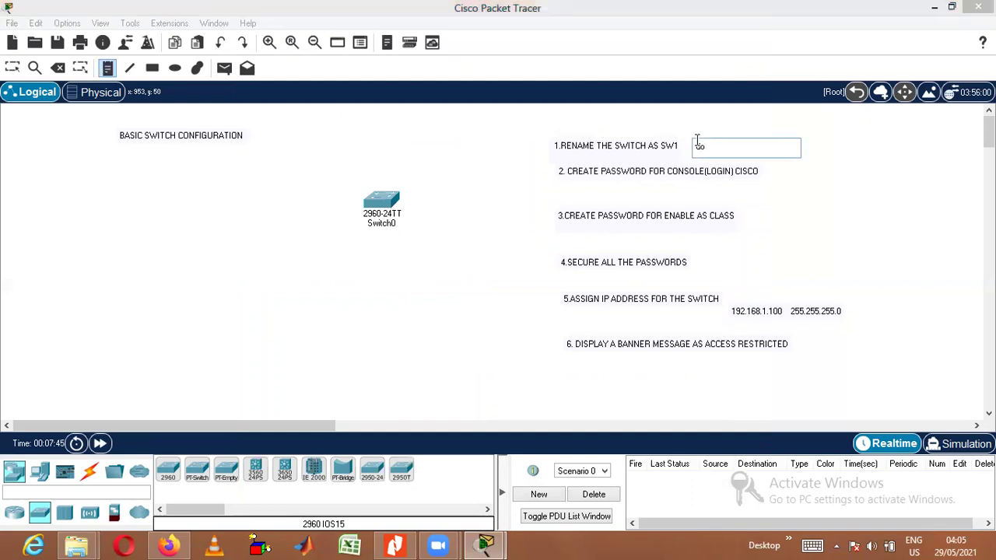
key(BackSpace)
key(BackSpace)
text(DONE)
click(810, 180)
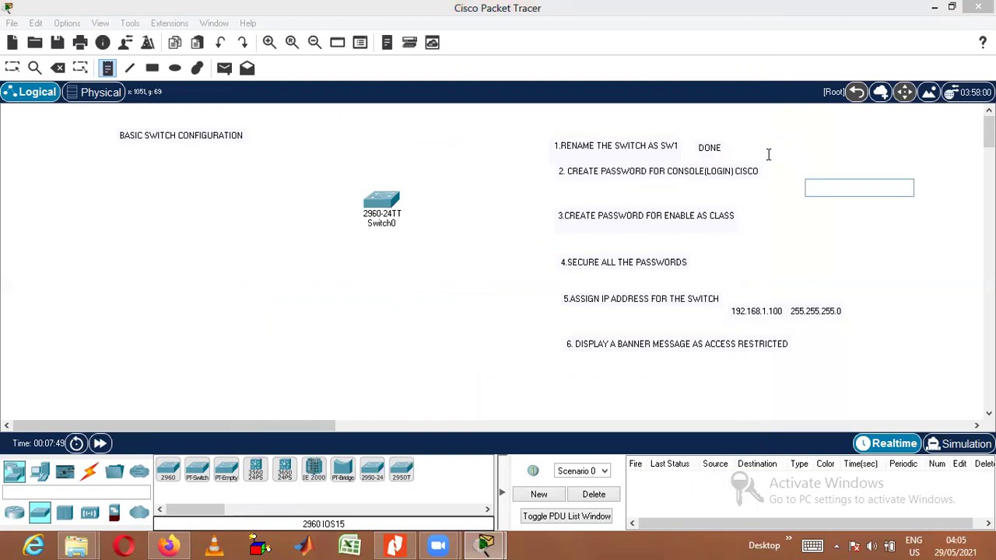
key(Escape)
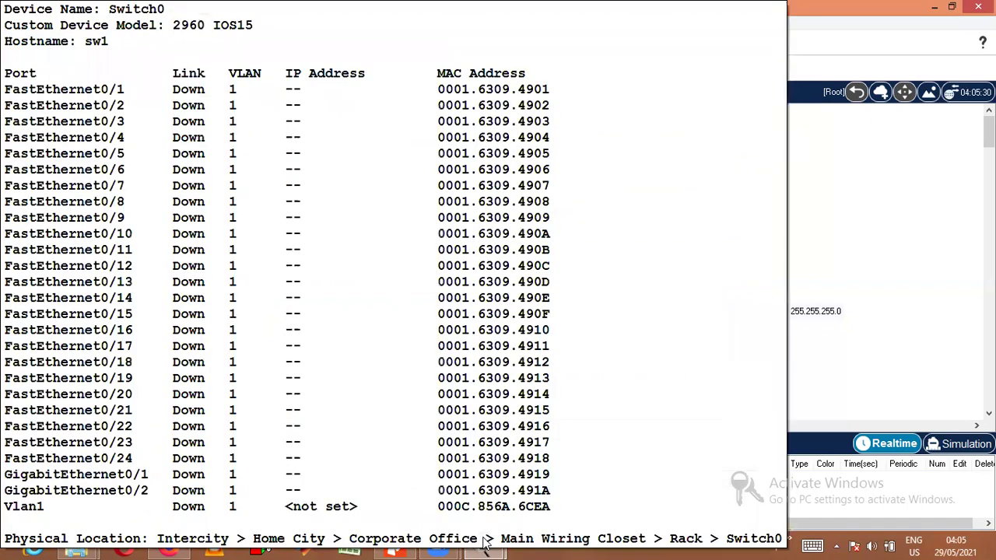
mouse_move(486, 545)
click(532, 500)
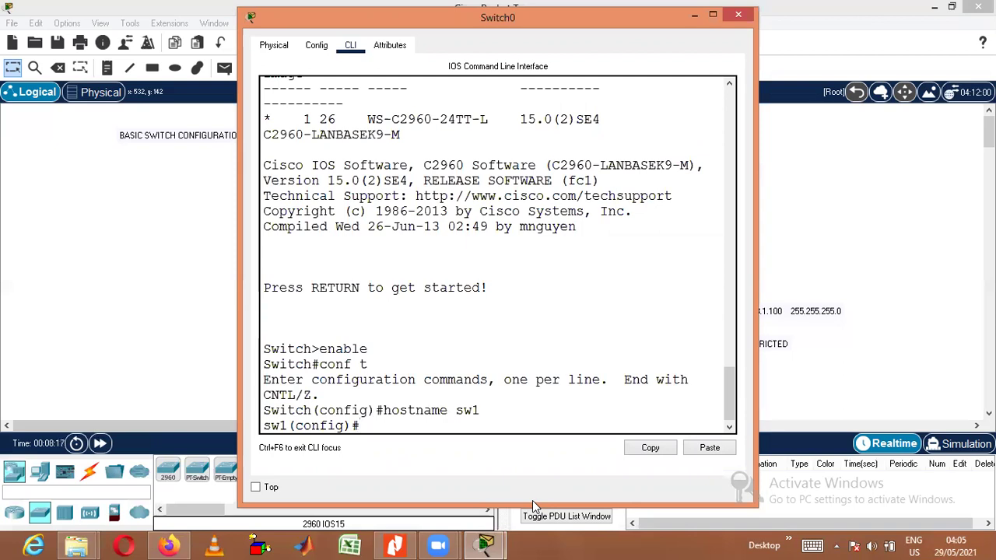
- Enter 'line console 0' and set the console line password
text(LIN)
key(BackSpace)
key(BackSpace)
key(BackSpace)
text(line console)
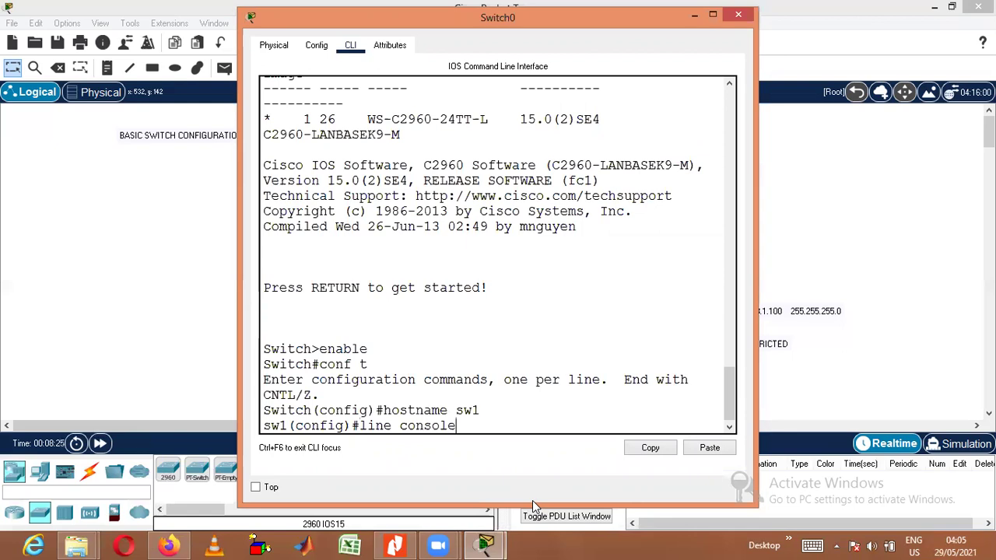
text( 0)
key(Return)
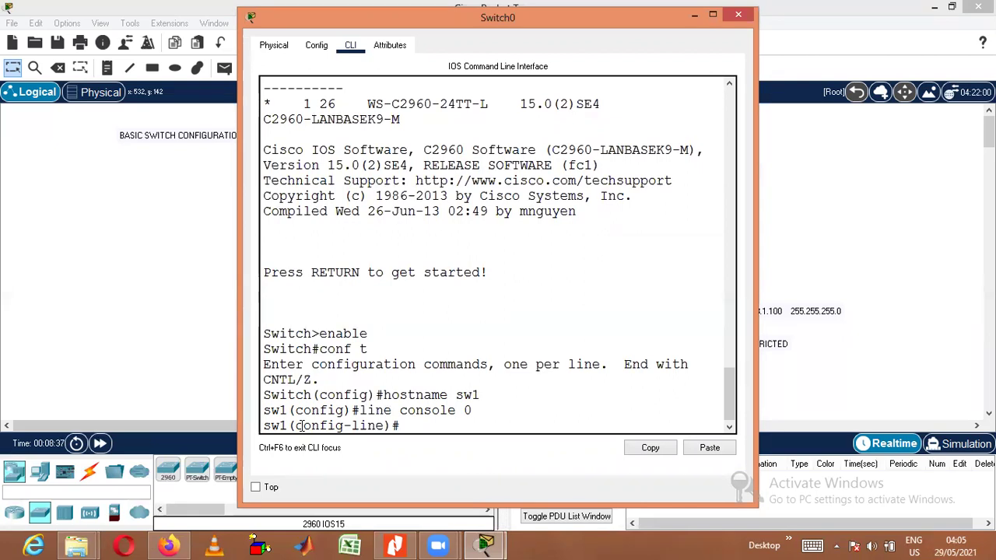
text(password)
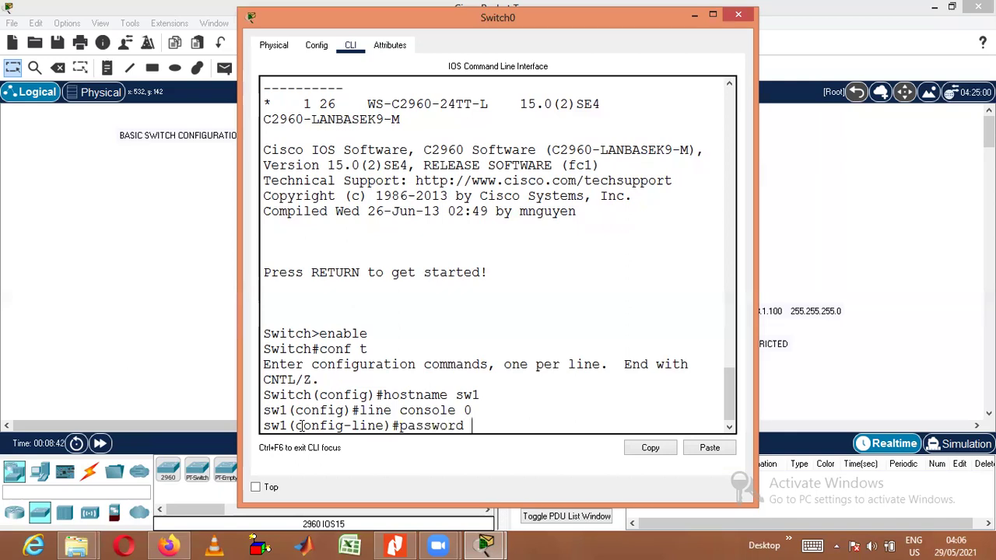
text( cisco)
key(Return)
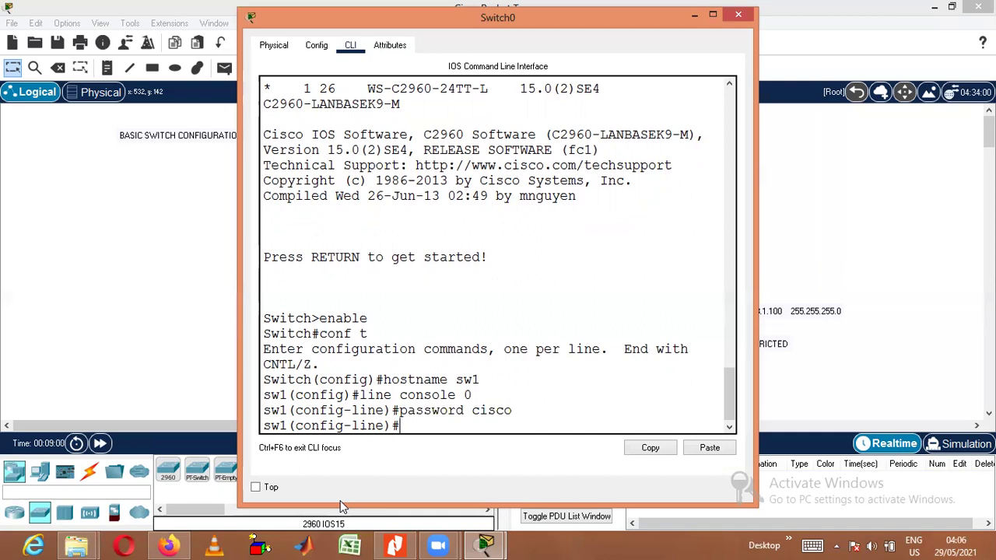
- Require login on the console line and exit back to global configuration
text(login)
key(Return)
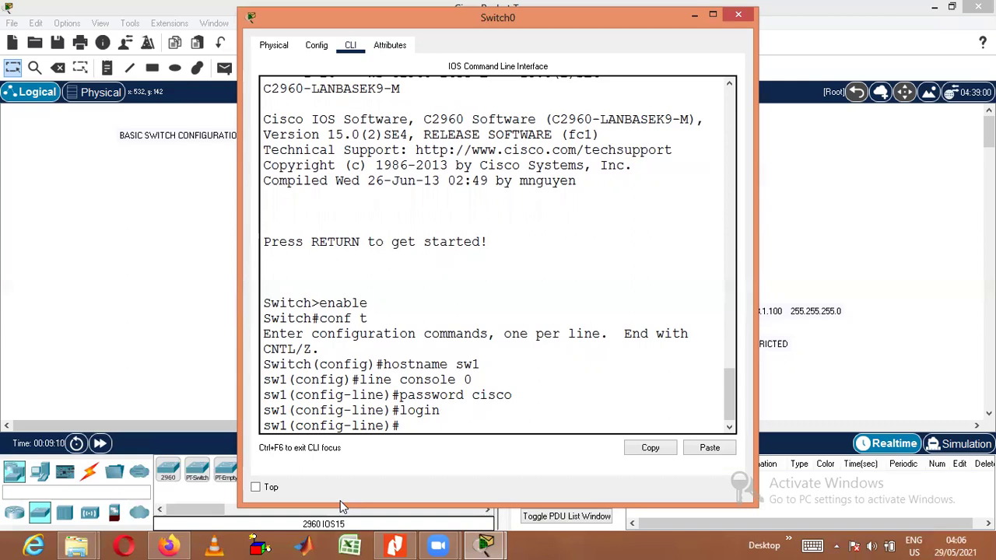
text(exit)
key(Return)
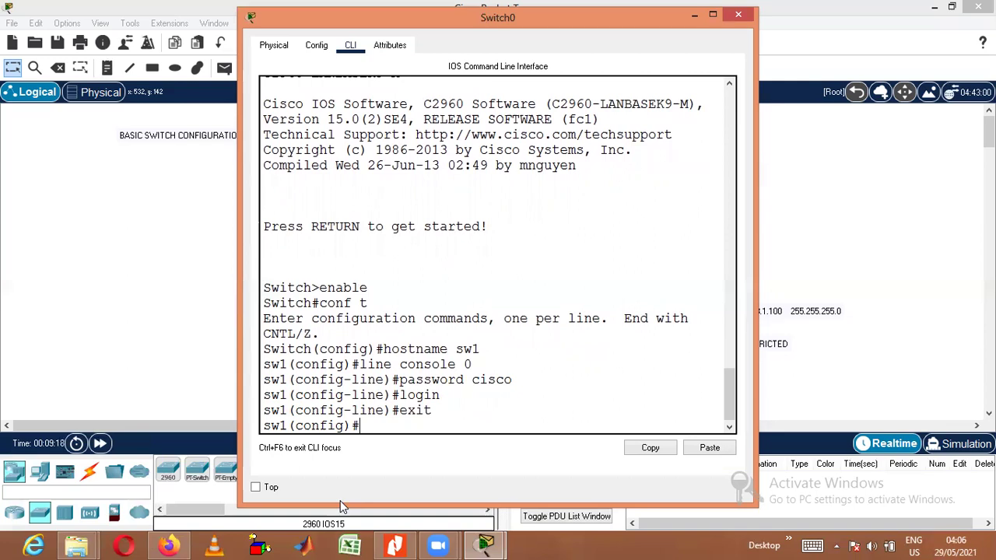
text(enable)
- Set the enable password on sw1 and start typing the service command
text(pas)
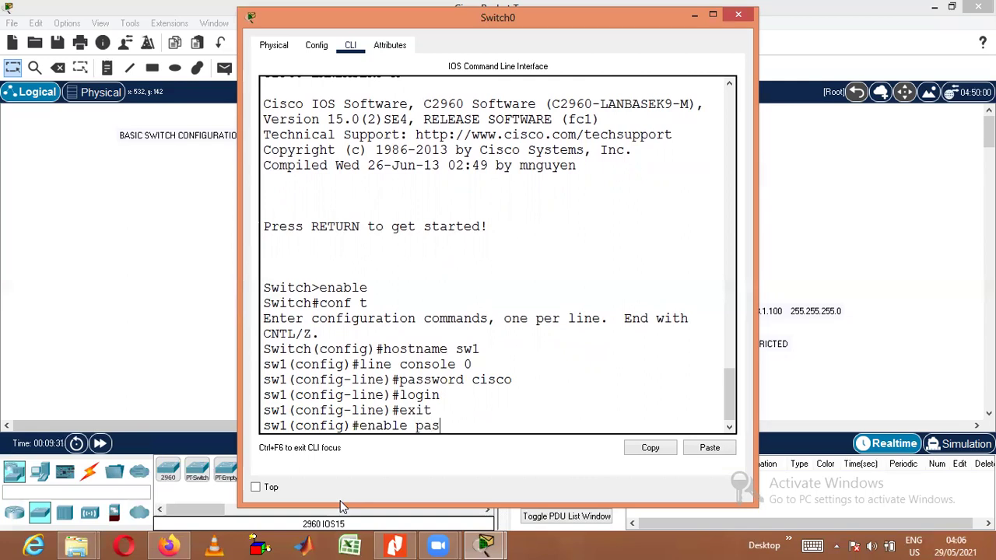
text(sword class)
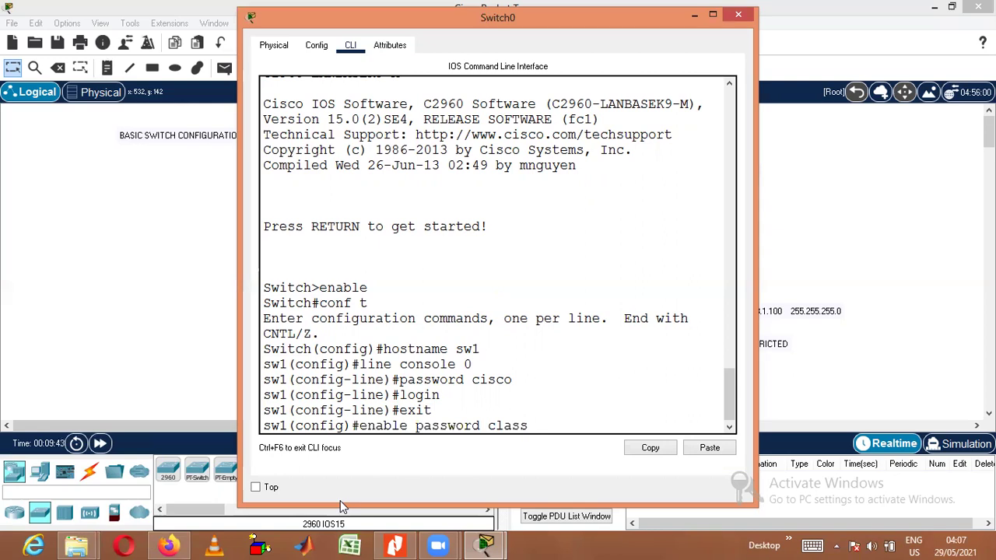
key(Return)
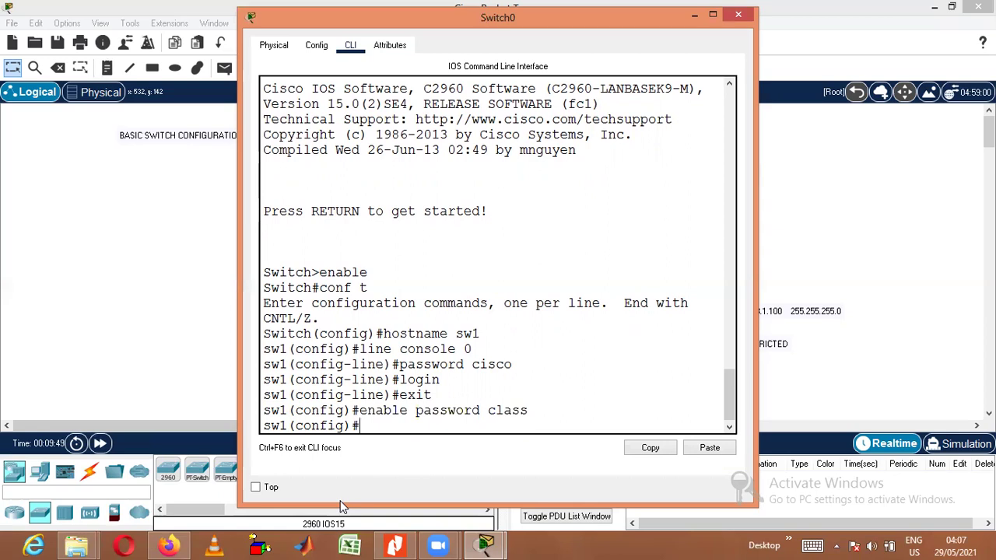
text(s)
text(e)
text(ri)
text(ve)
- Fix the misspelled command and apply 'service password-encryption' on sw1
key(BackSpace)
key(BackSpace)
text(ce pa)
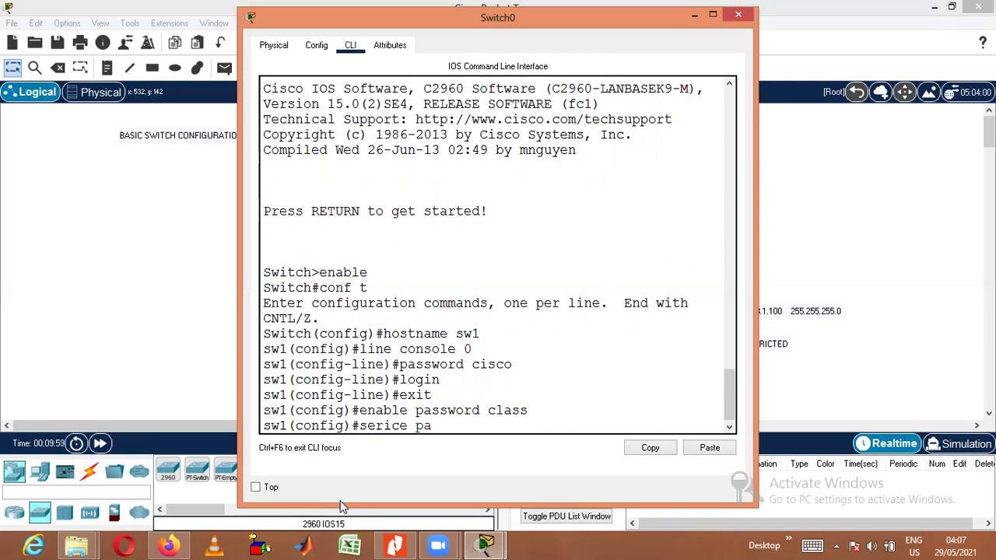
text(ss)
key(Tab)
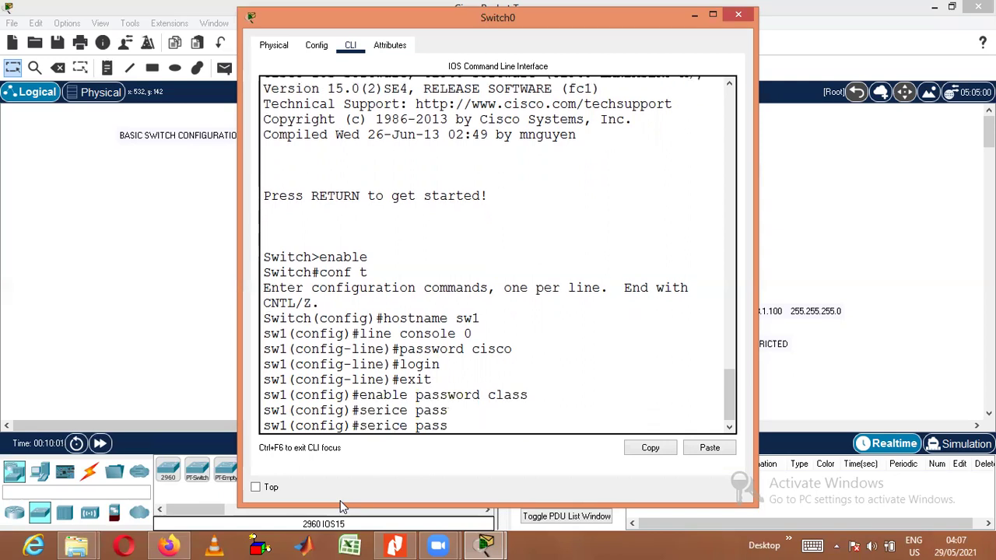
text(wo)
key(Tab)
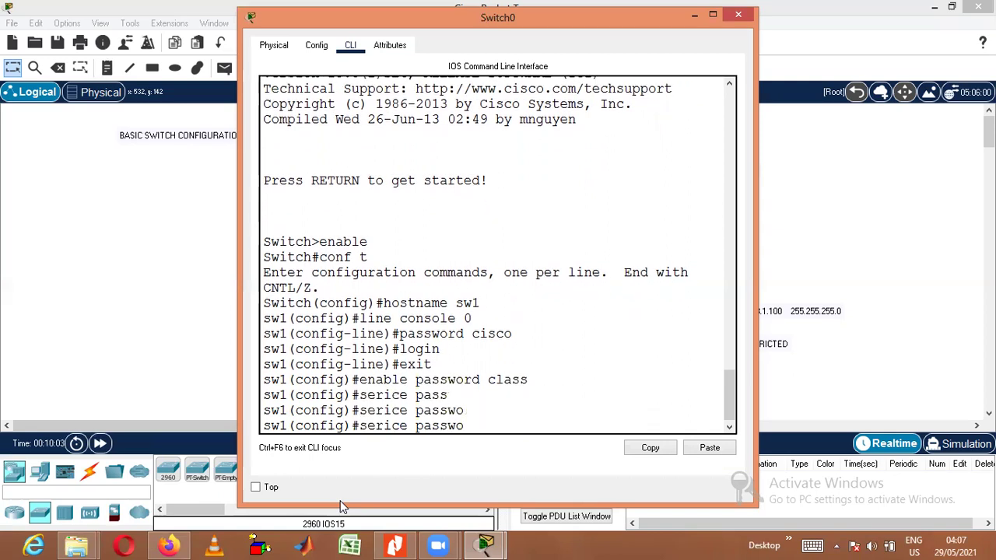
text(rd-e)
key(Tab)
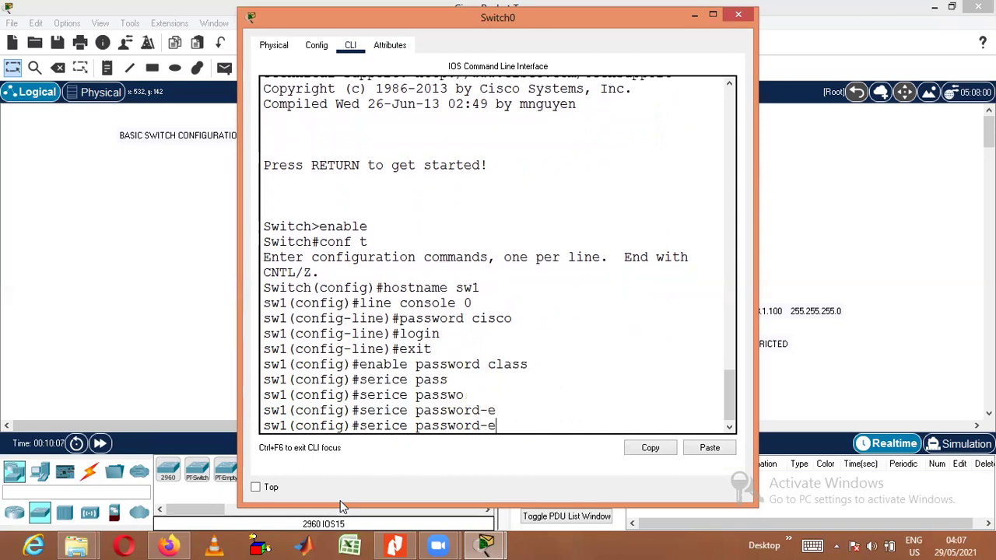
key(BackSpace)
key(BackSpace)
key(BackSpace)
key(BackSpace)
key(BackSpace)
key(BackSpace)
key(BackSpace)
key(BackSpace)
key(BackSpace)
key(BackSpace)
key(BackSpace)
key(BackSpace)
key(BackSpace)
key(BackSpace)
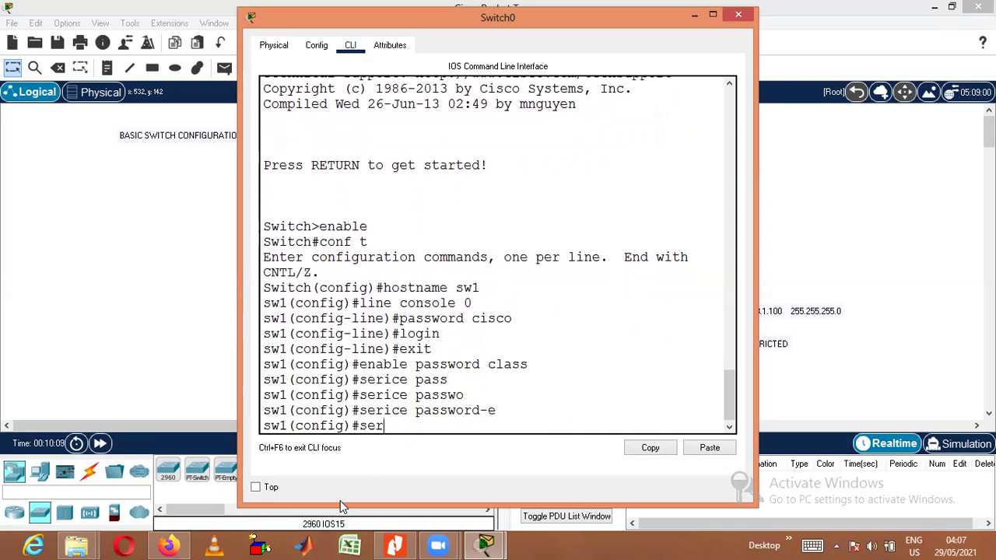
text(vice pass)
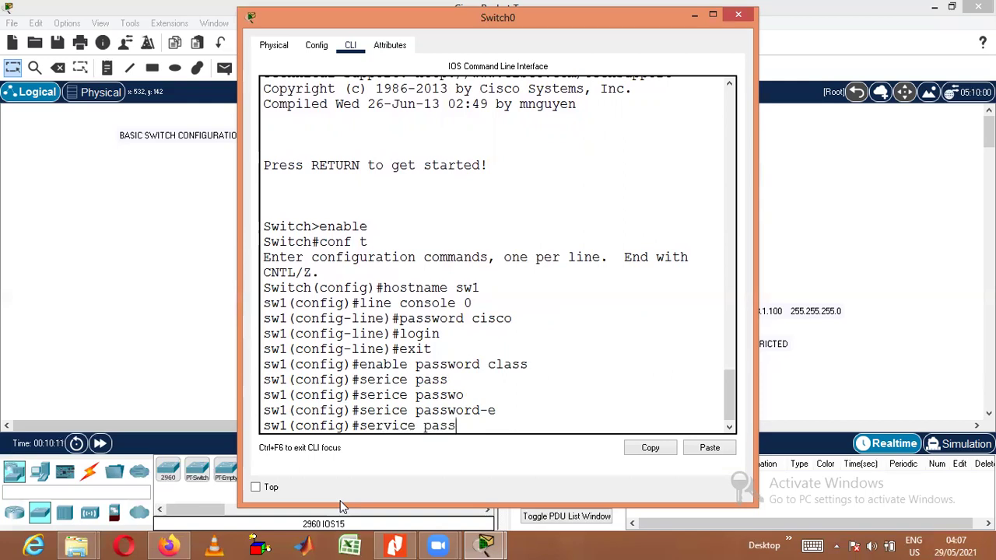
text(word)
key(Tab)
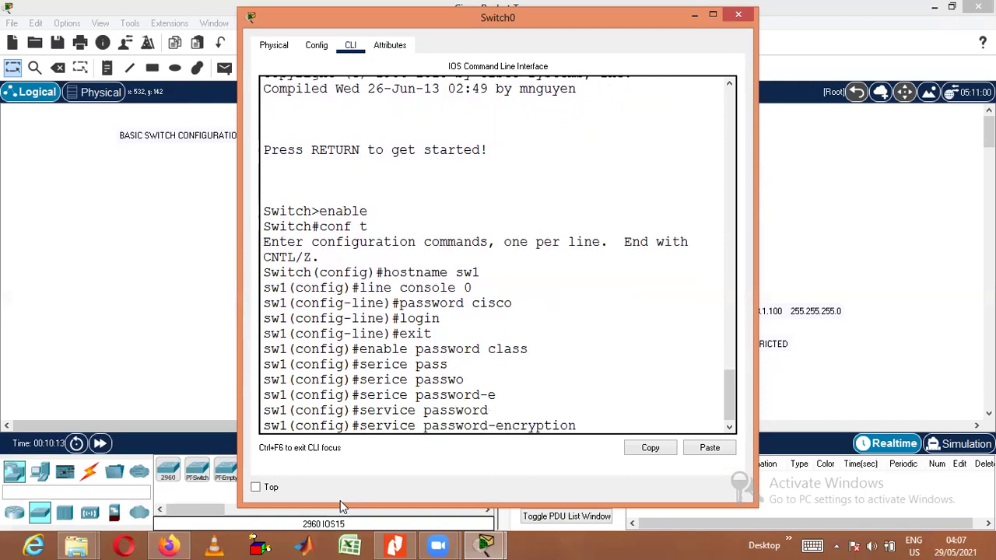
key(Return)
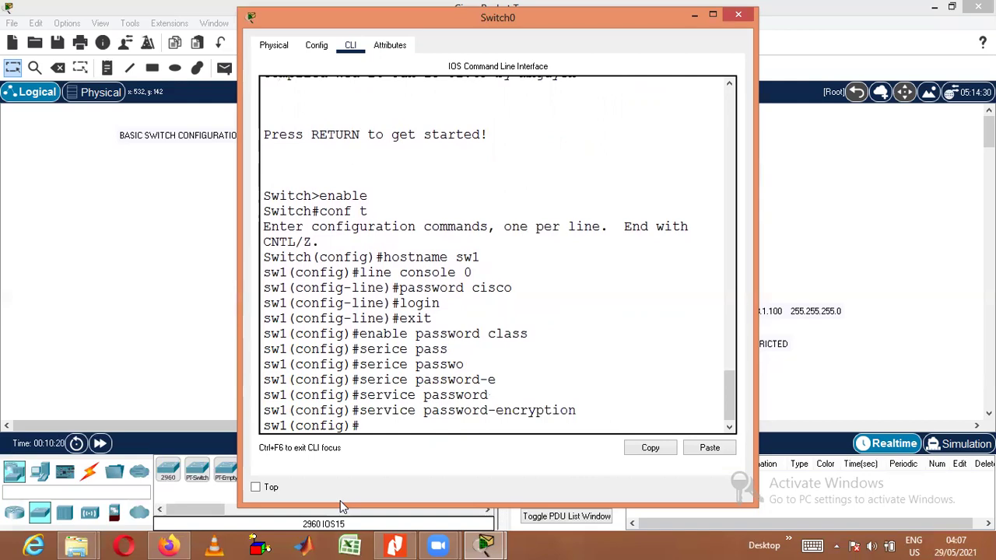
- Bring the workspace with the task checklist to the front
click(814, 215)
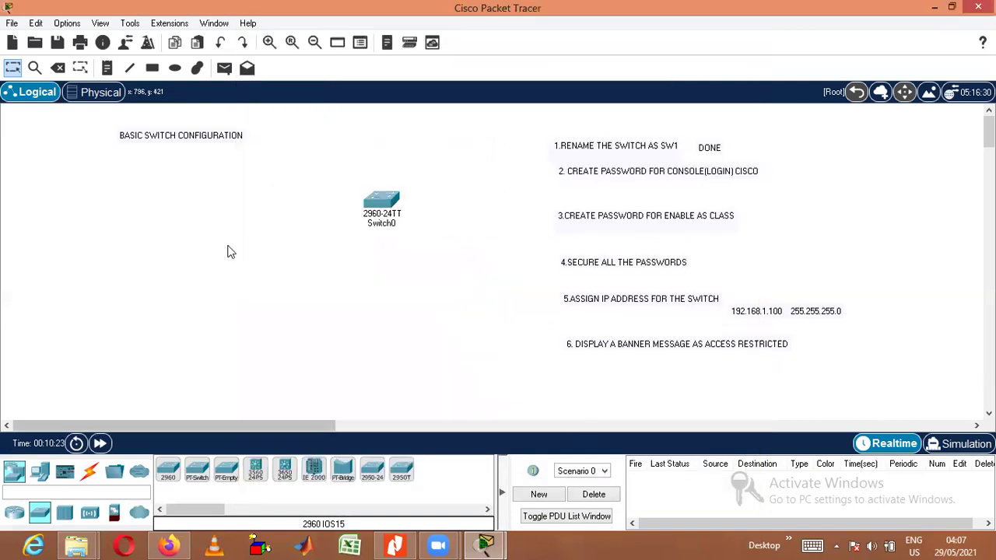
- Place 'done' text notes beside checklist tasks 2 and 3
click(108, 69)
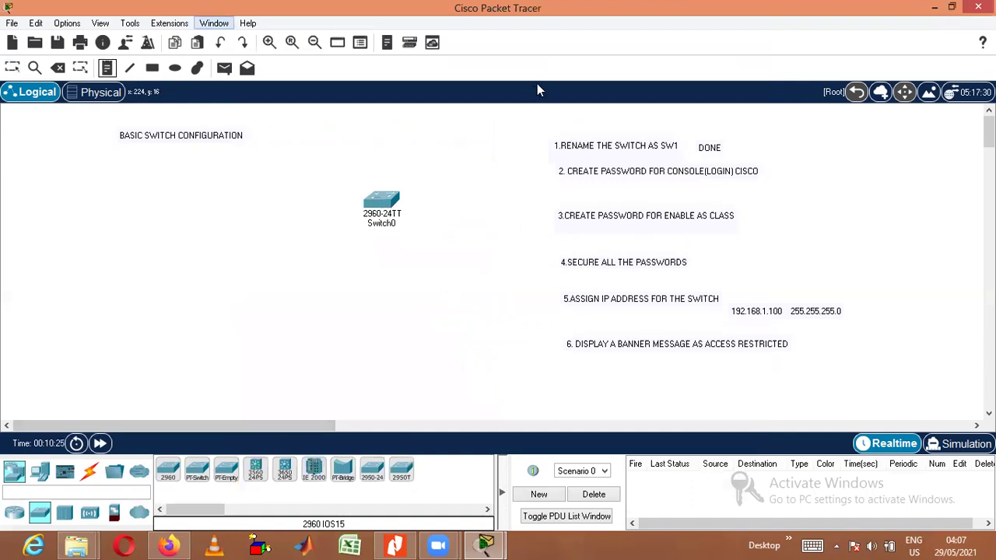
click(789, 167)
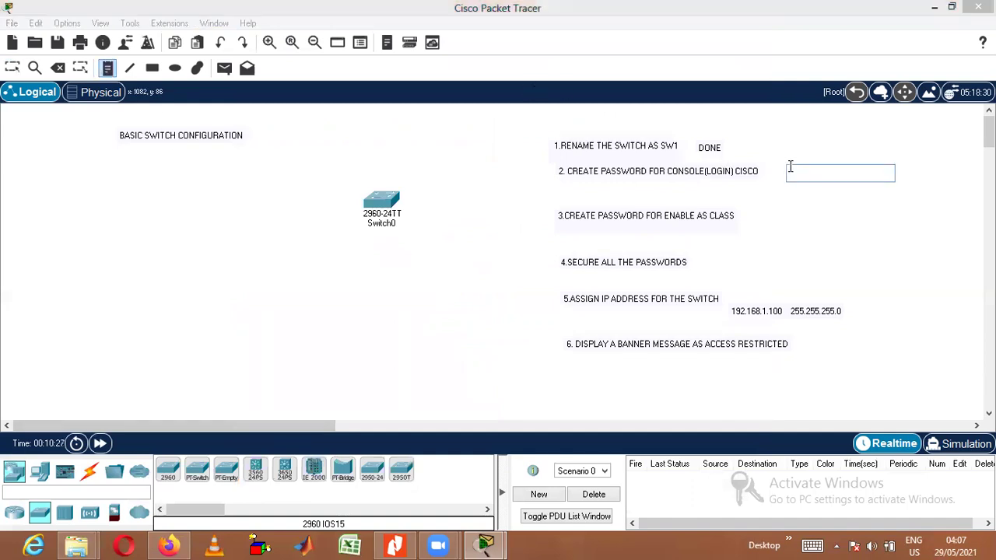
text(done)
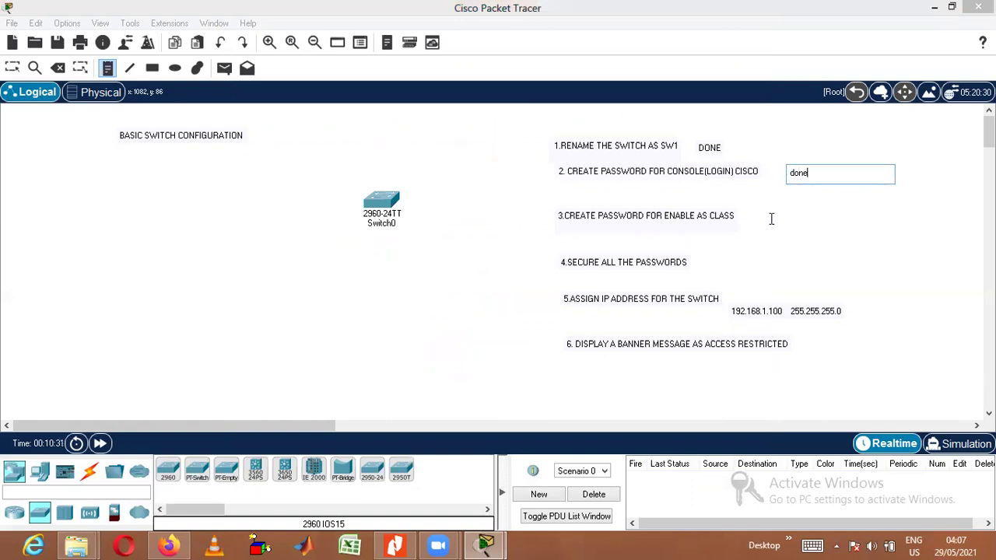
click(768, 215)
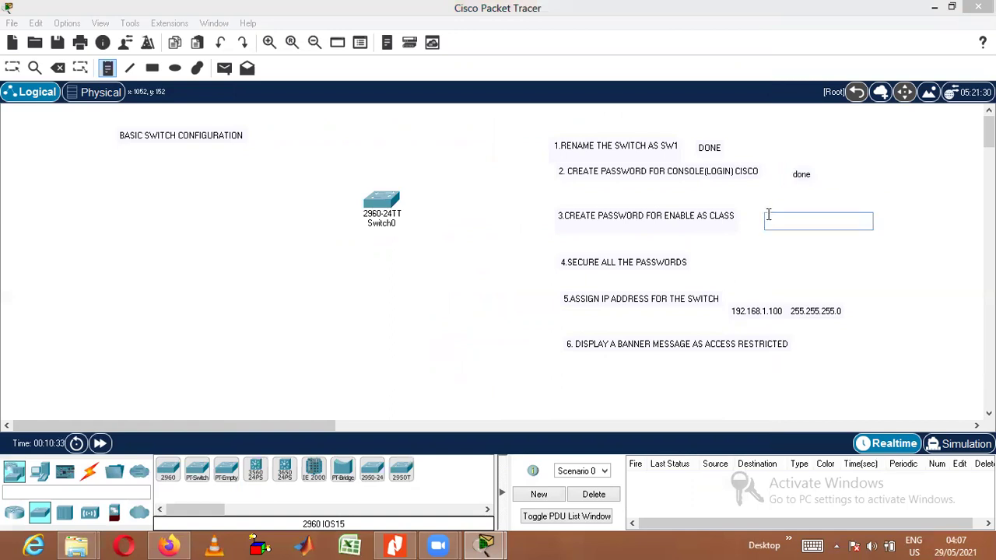
text(done)
click(753, 267)
- Mark task 4 'done' as well and bring Switch0's command line back
click(753, 253)
text(done)
click(952, 220)
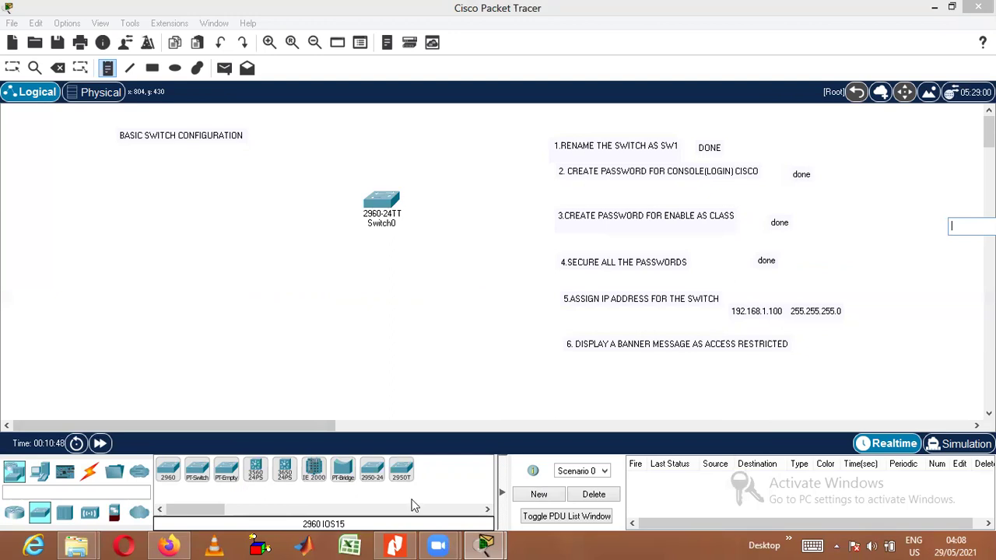
mouse_move(485, 543)
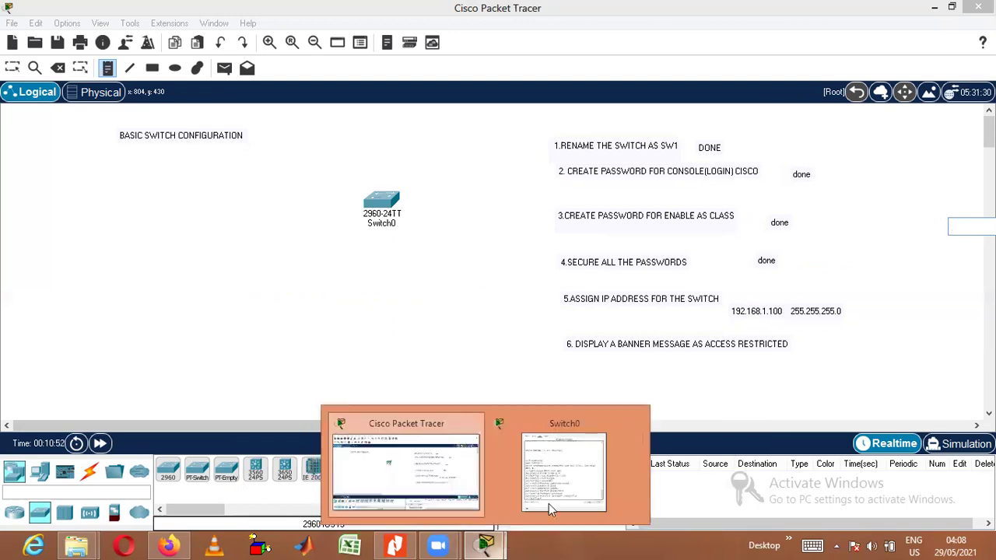
click(549, 503)
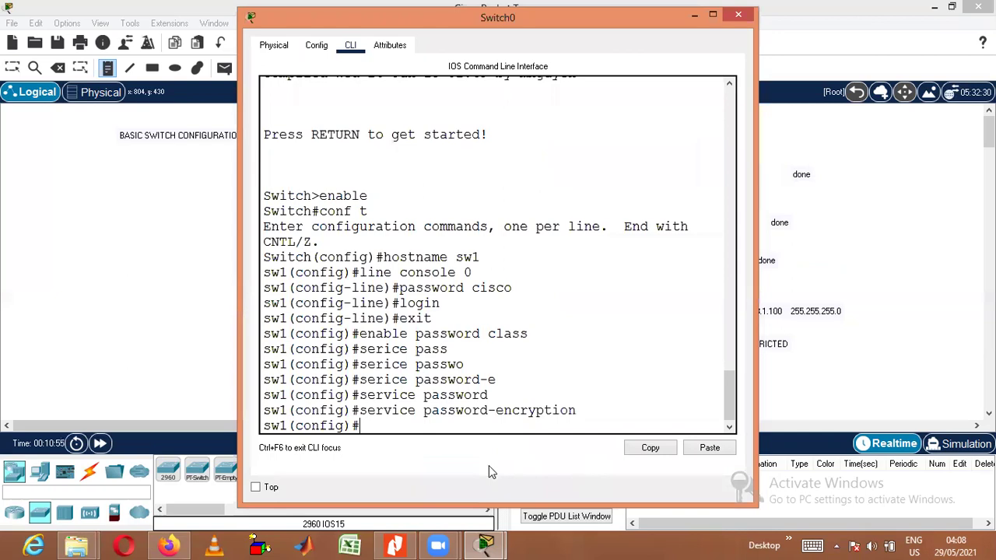
- Set the banner motd to 'RESTRICTED ACCESS' using $ delimiters
text(banner motd)
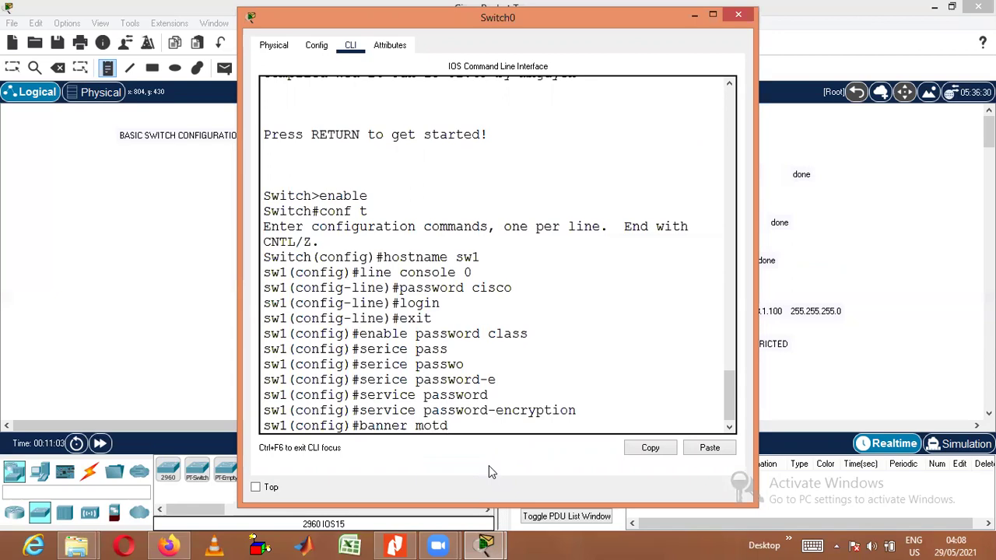
text( $r)
key(BackSpace)
text(RESTRICTED AC)
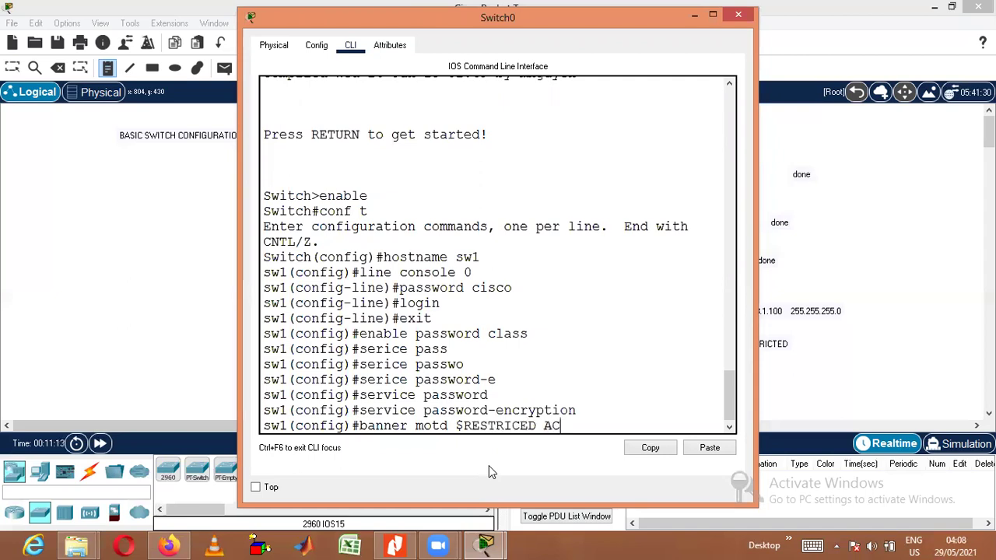
text(CESS$)
key(Return)
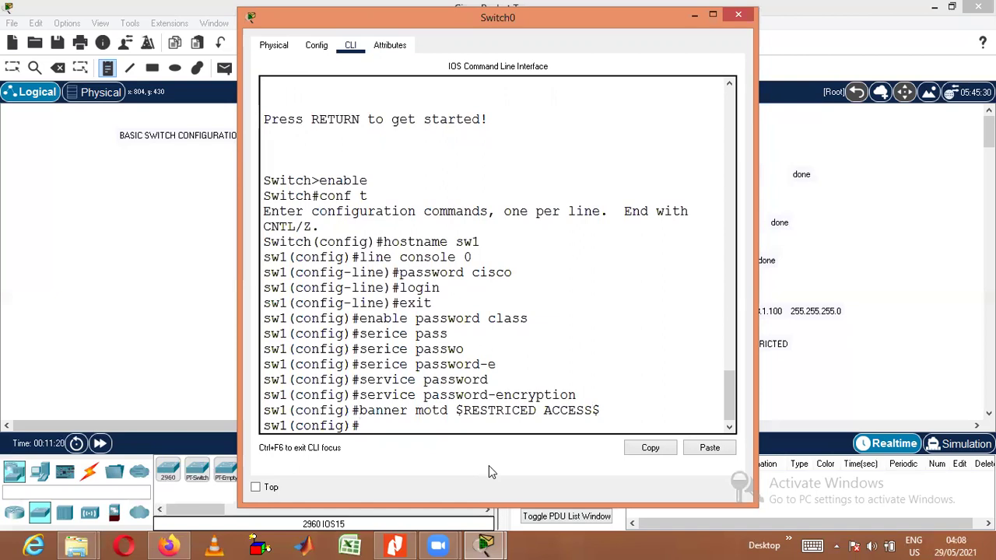
- Add a DONE note beside task 6 on the workspace checklist
click(806, 391)
click(848, 346)
text(dONE)
click(809, 375)
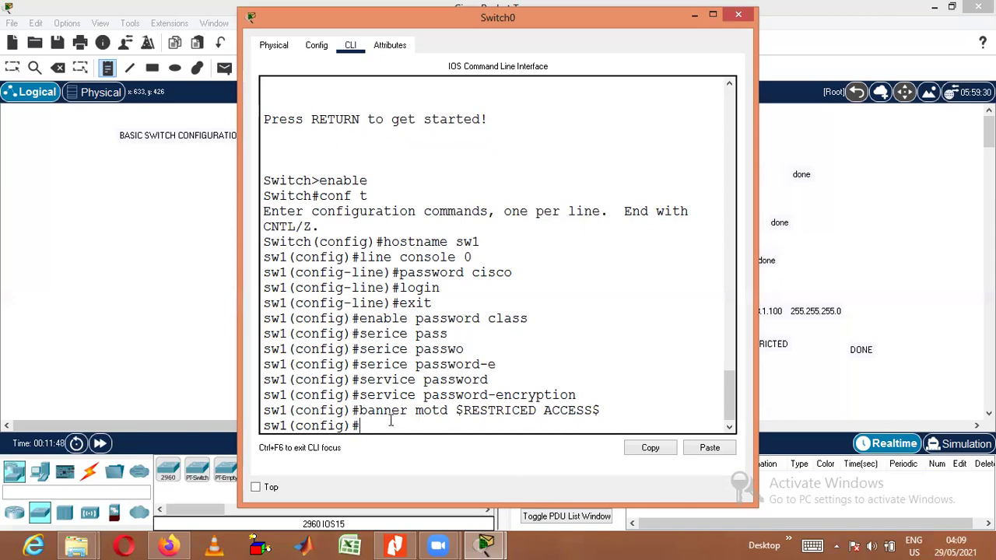
- Enter interface configuration mode for vlan1
text(interf)
key(Tab)
text(vlan1)
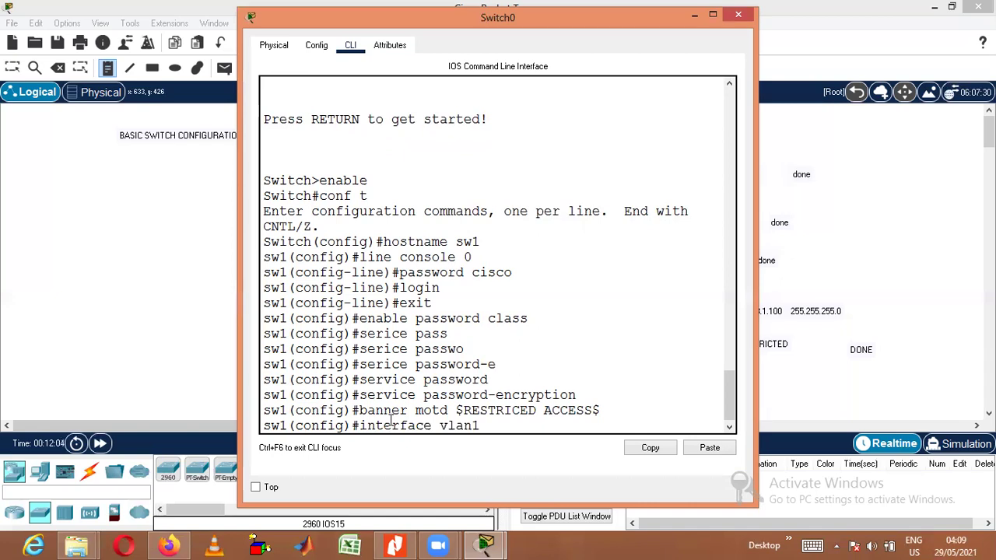
key(Return)
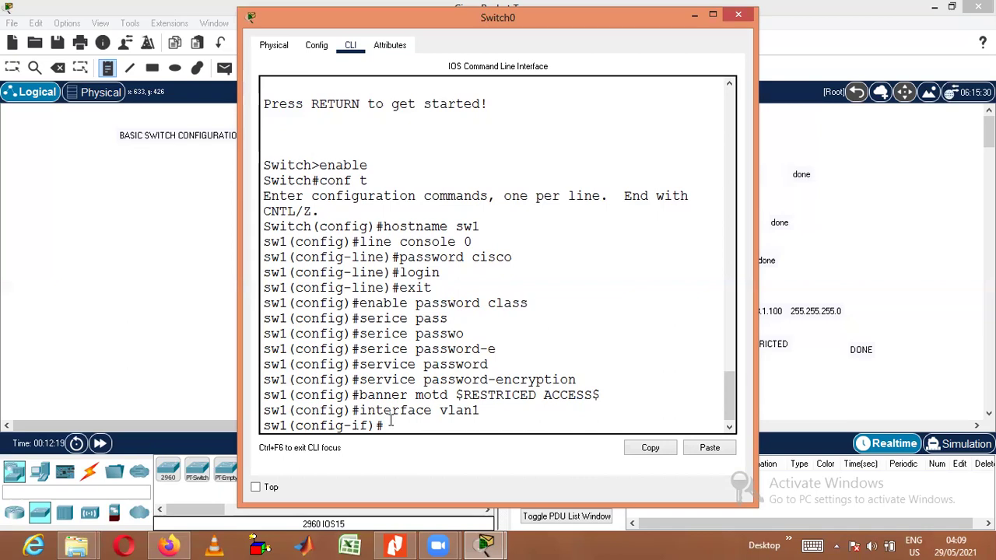
- Assign vlan1 the address 192.168.1.100 255.255.255.0 and enter no shutdown
text(ip adres)
key(Tab)
key(BackSpace)
key(BackSpace)
key(BackSpace)
text(d)
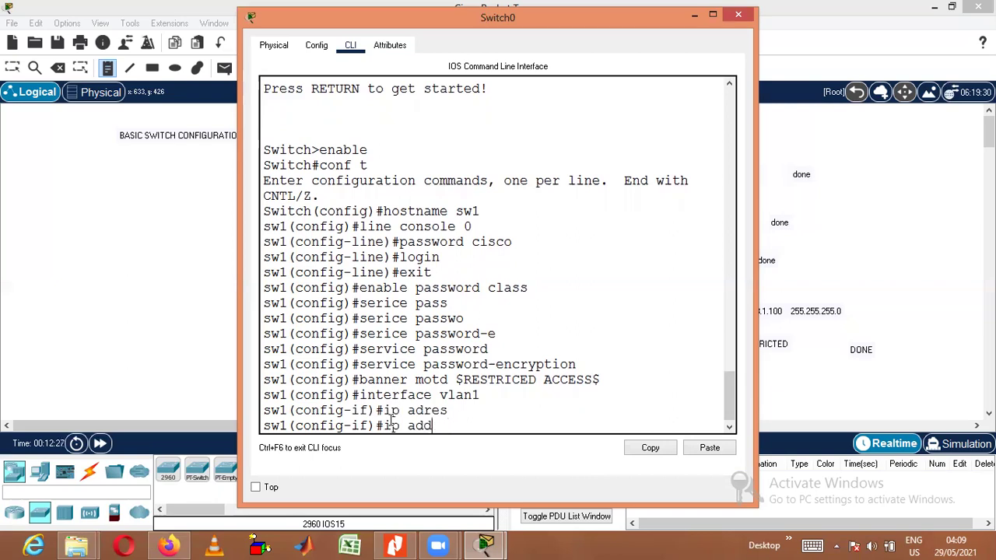
text(ress 192.168.1.100)
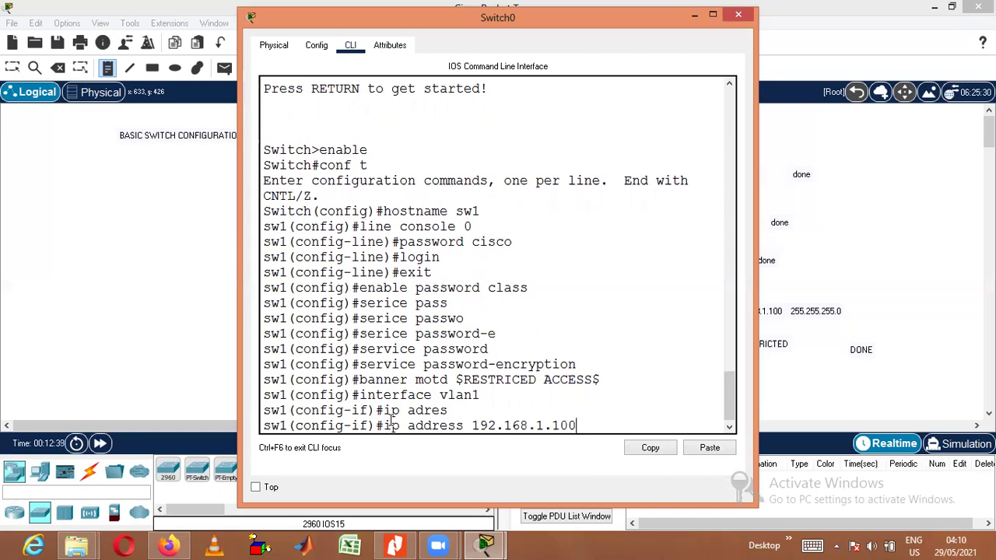
text( 255.255.255.0)
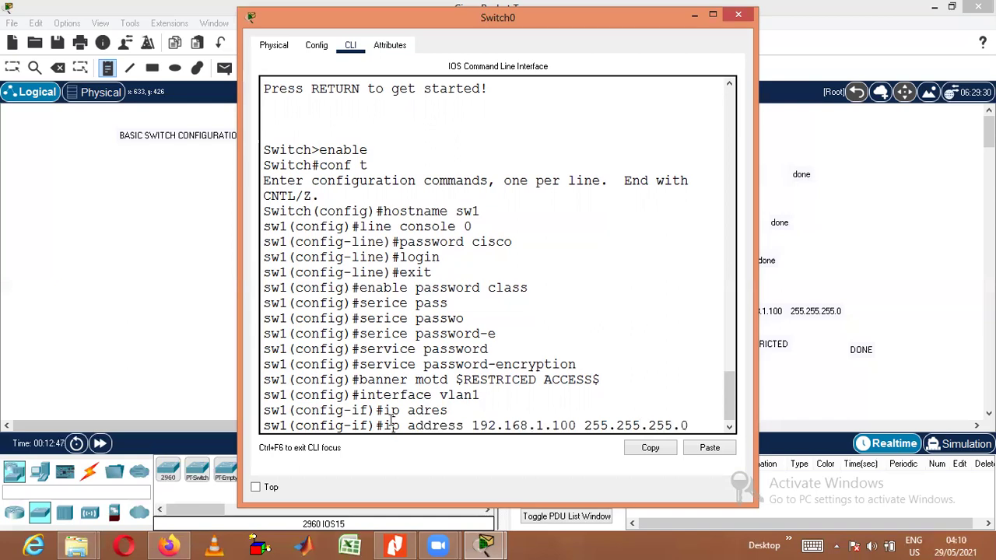
key(Return)
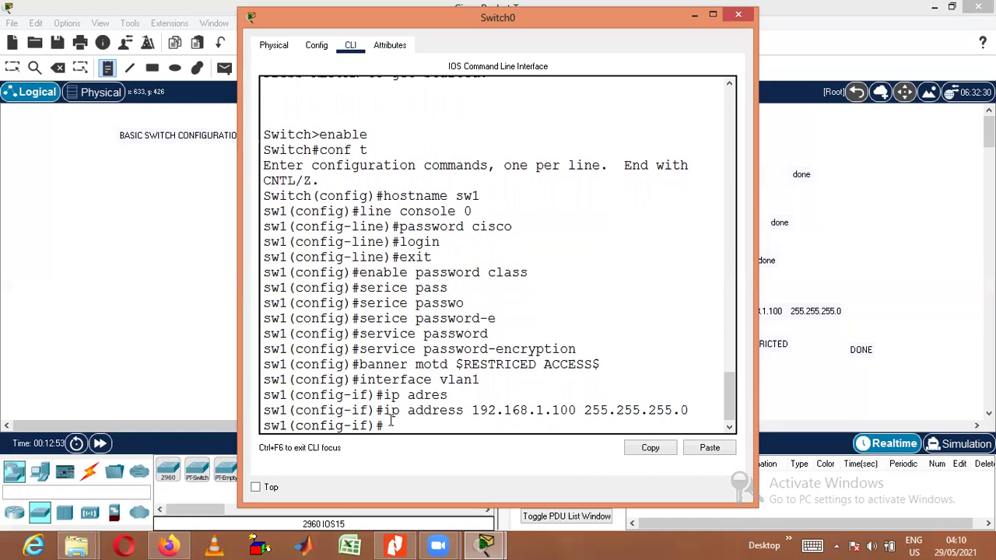
text(no shut)
key(Tab)
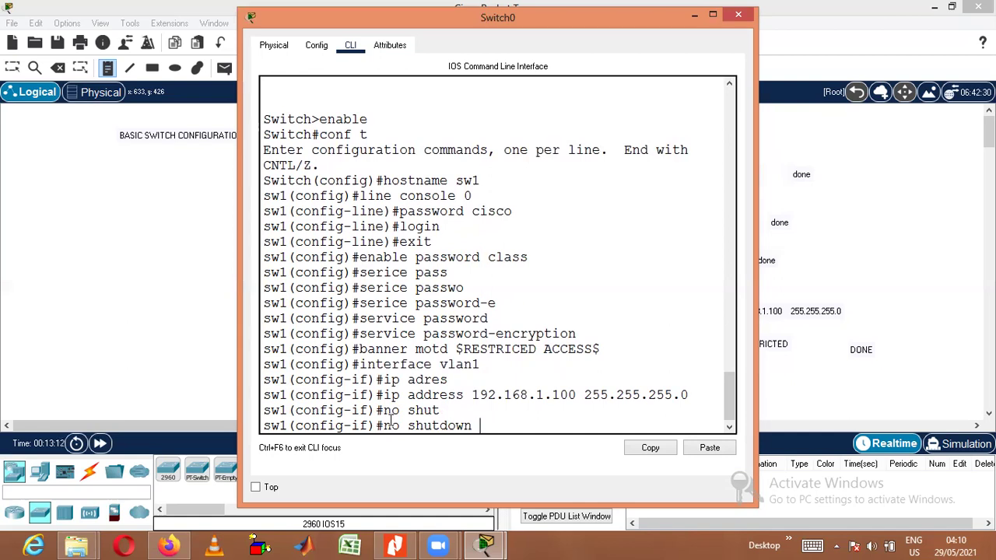
- Run no shutdown on Vlan1, then exit twice back to the sw1# prompt
key(Return)
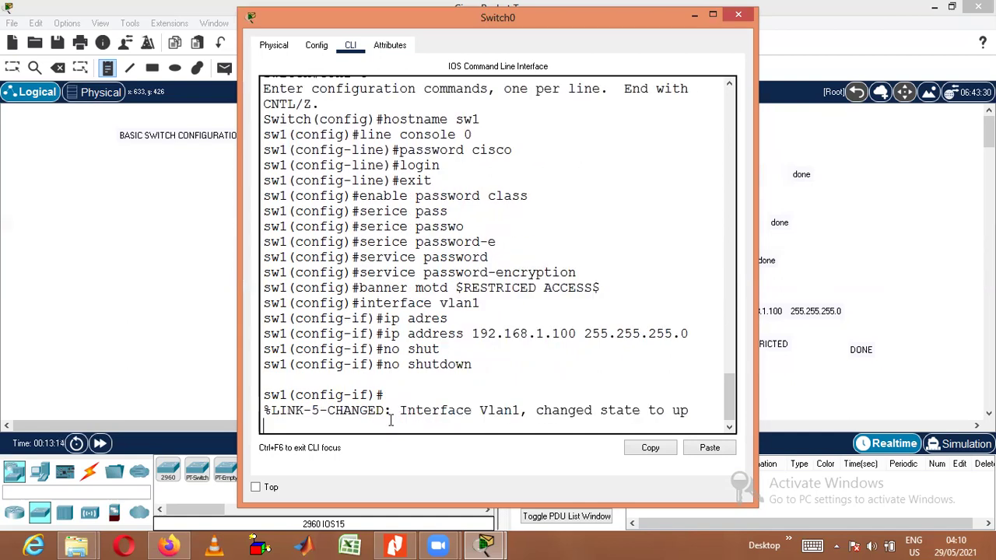
key(Return)
text(exit)
key(Return)
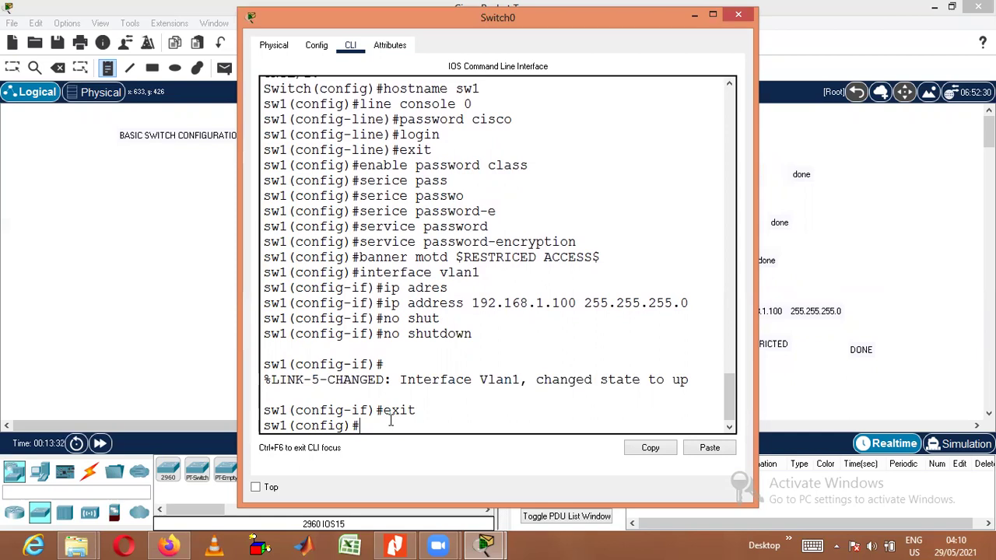
text(e)
text(it)
key(Return)
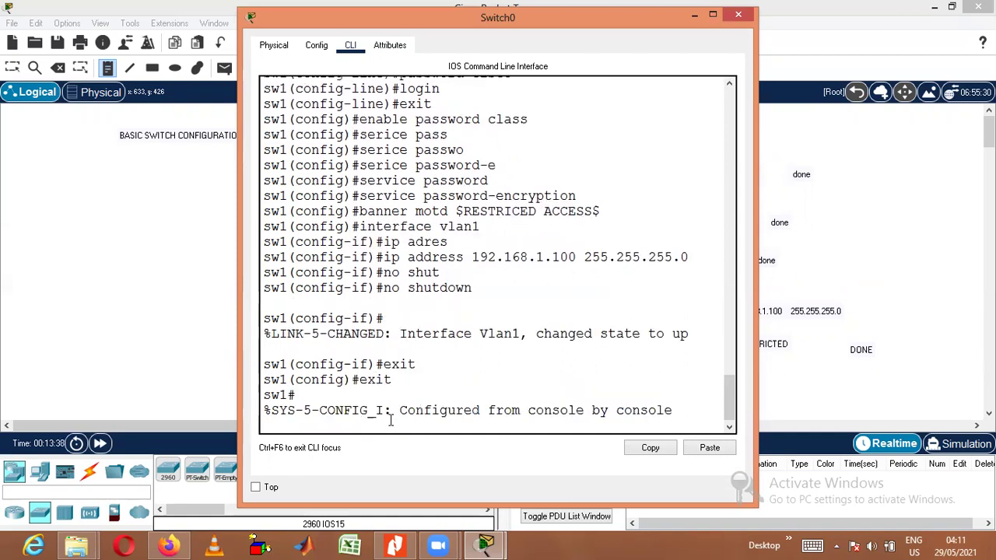
key(Return)
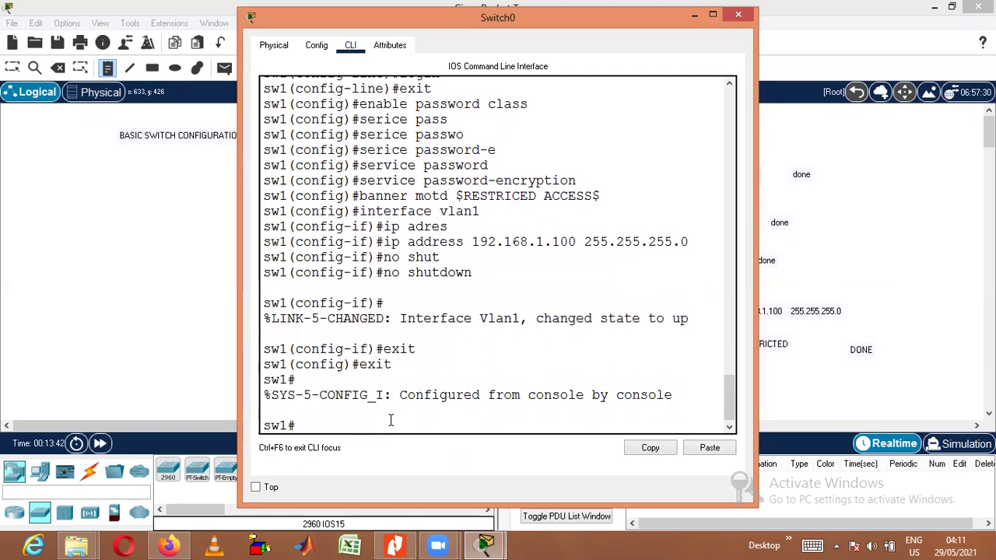
text(sh)
- Run show running-config on sw1
key(Tab)
text(runn)
key(Tab)
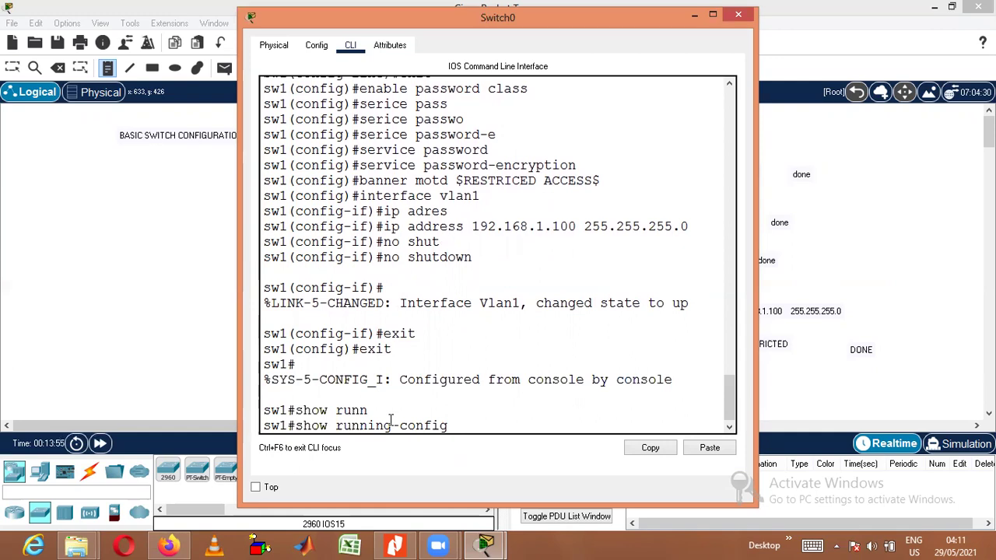
key(Return)
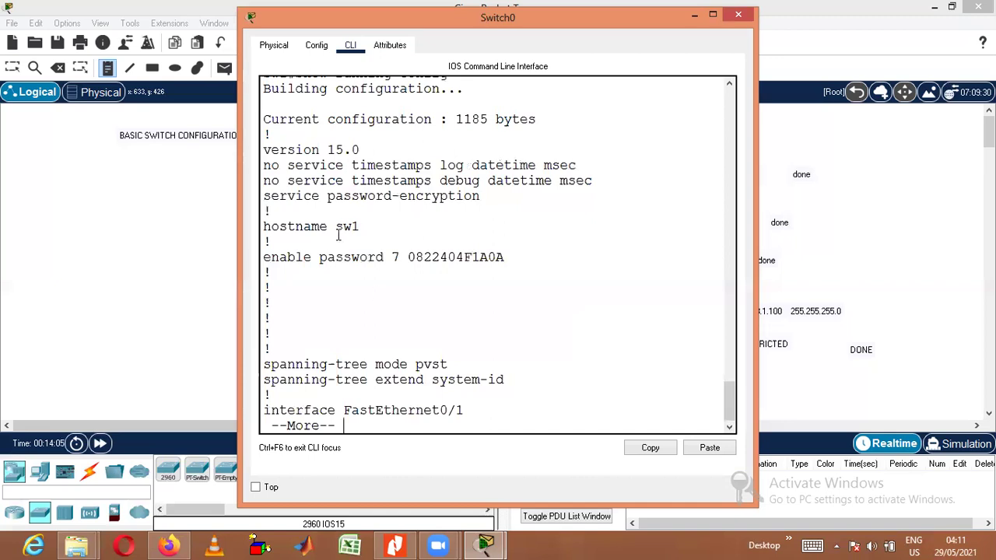
- Highlight the hostname sw1 and the encrypted enable password in the output
drag(337, 226, 375, 237)
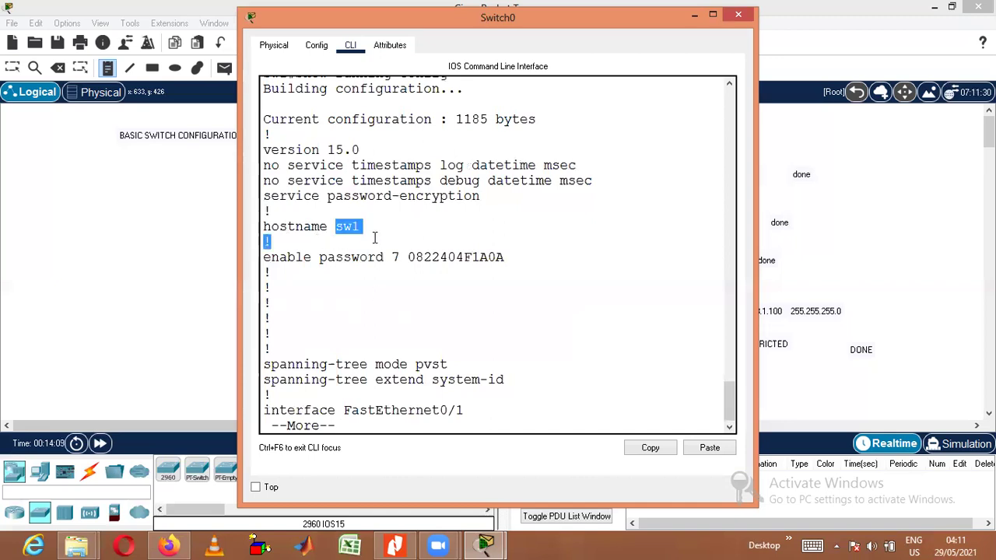
click(318, 264)
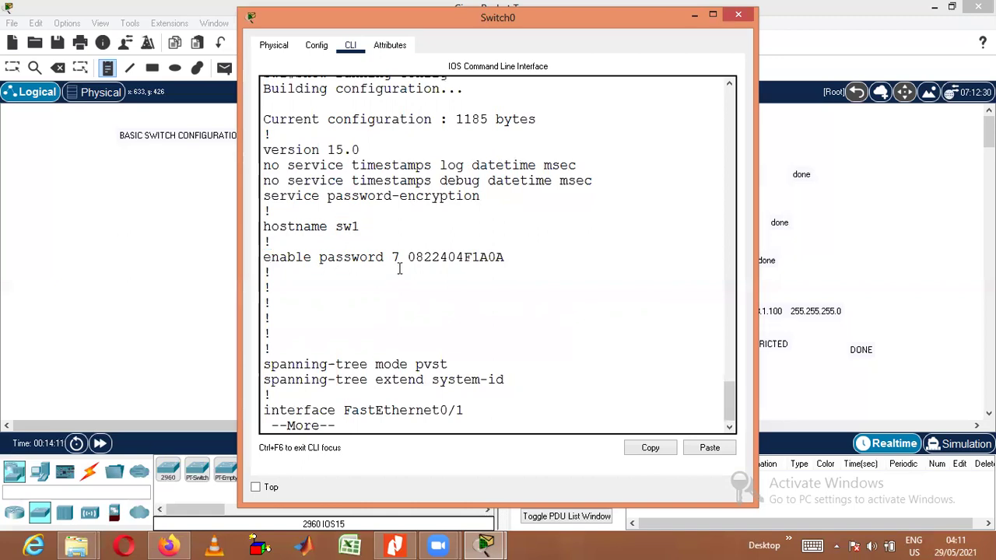
drag(395, 257, 506, 257)
click(731, 428)
click(731, 429)
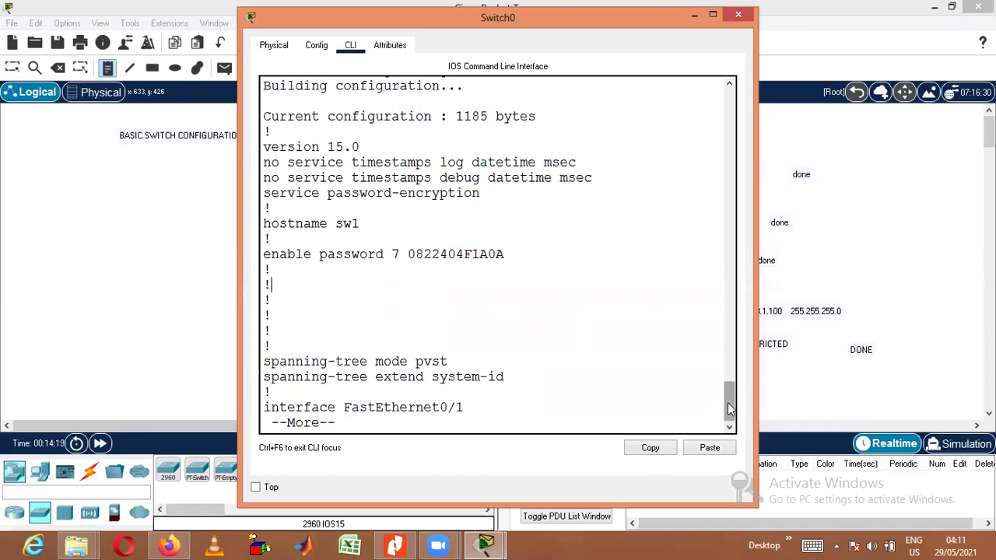
- Page through the rest to the Vlan1 address, console login and vty lines
key(Return)
key(Return)
key(Return)
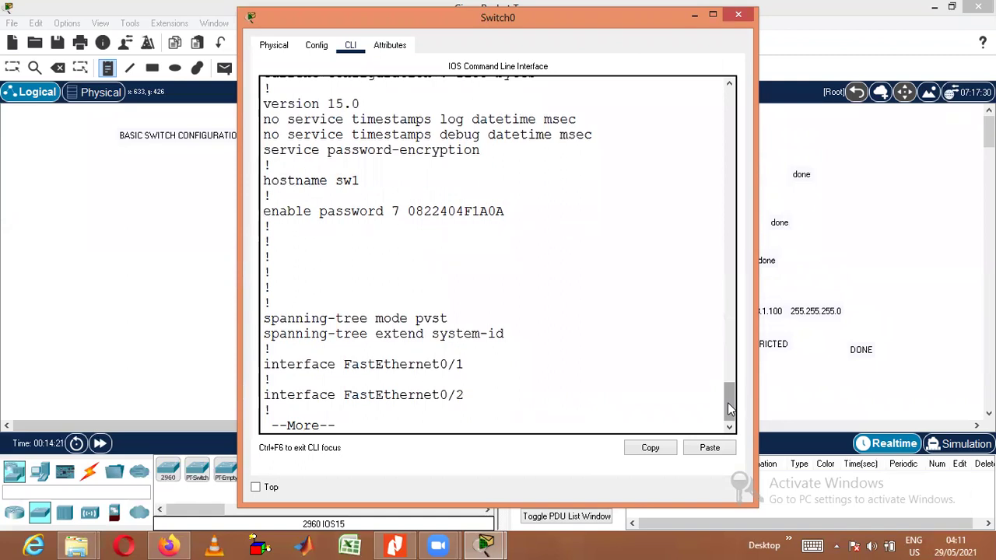
key(Return)
key(Return)
key(Return)
key(Return)
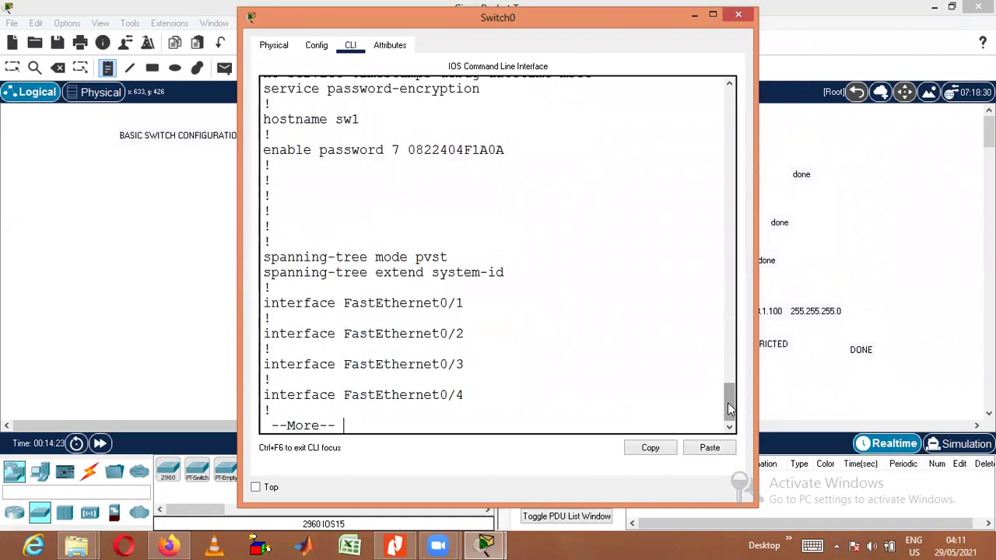
key(Return)
key(Return)
key(Return)
key(Return)
key(Return)
key(Return)
key(Return)
key(Return)
key(Return)
key(Return)
key(Return)
key(Return)
key(Return)
key(Return)
key(Return)
key(Return)
key(Return)
key(Return)
key(Return)
key(Return)
key(Return)
key(Return)
key(Return)
key(Return)
key(Return)
key(Return)
key(Return)
key(Return)
key(Return)
key(Return)
key(Return)
key(Return)
key(Return)
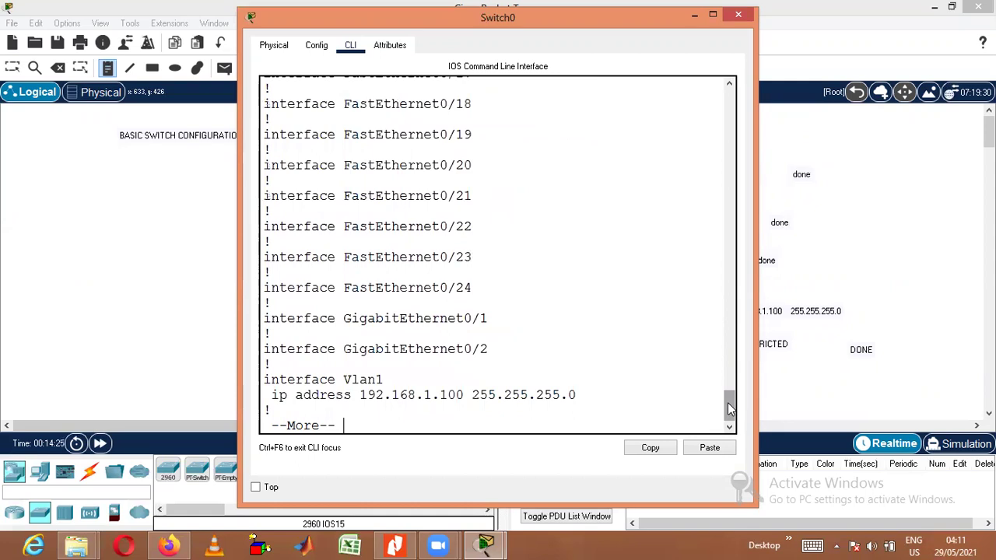
key(Return)
key(Return)
key(Return)
key(Return)
key(Return)
key(Return)
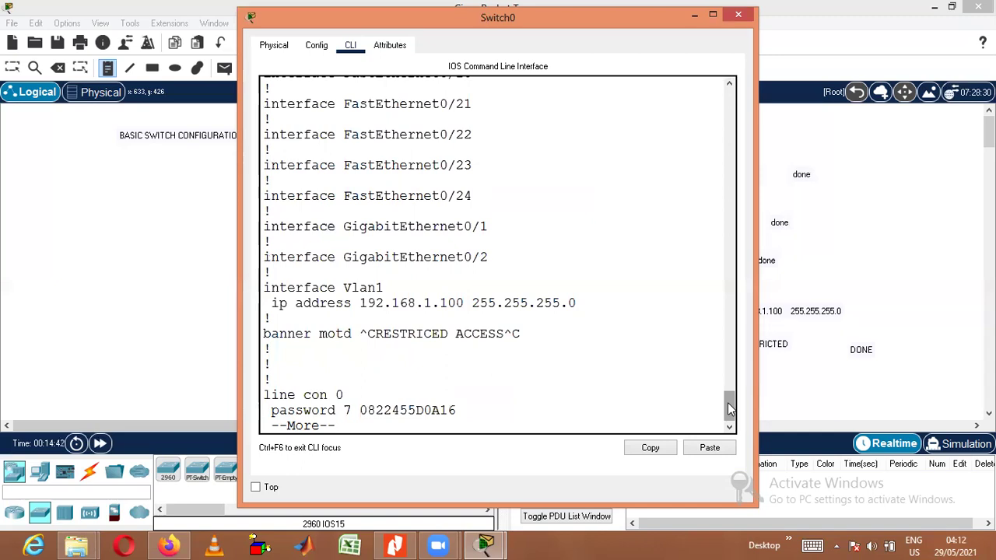
key(Return)
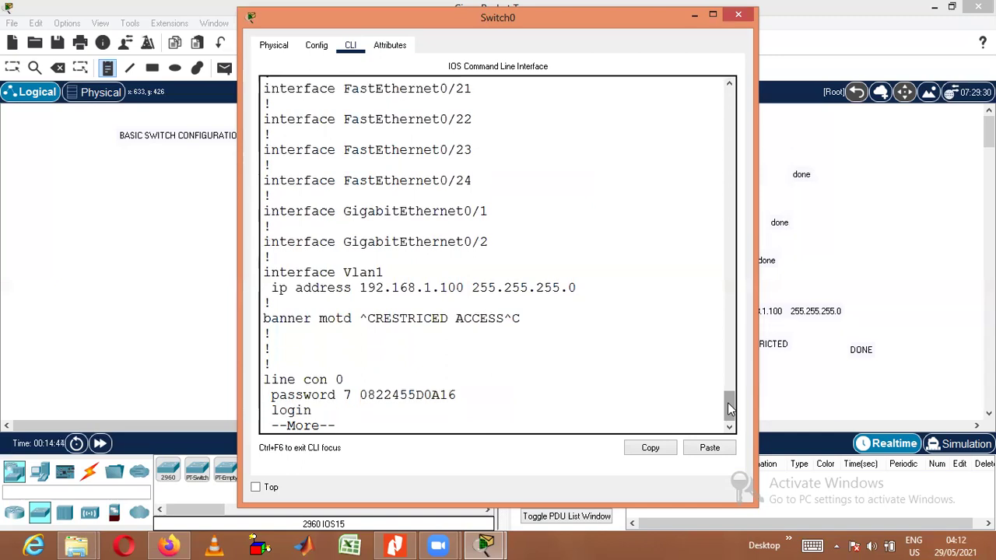
key(Return)
key(Return)
key(Return)
key(Return)
key(Return)
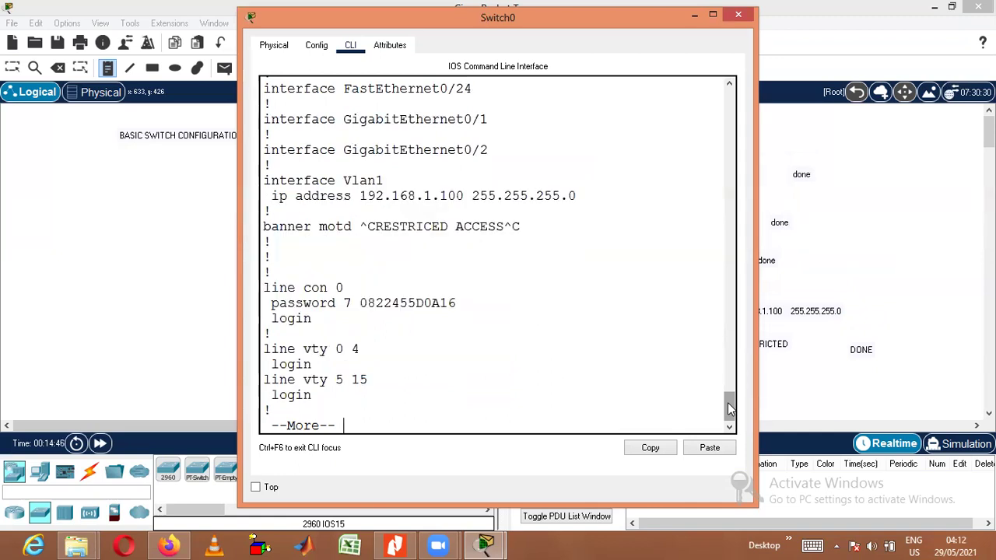
key(Return)
key(Return)
key(Return)
key(Return)
key(Return)
key(Return)
key(Return)
key(Return)
key(Return)
key(Return)
key(Return)
key(Return)
key(Return)
key(Return)
key(Return)
key(Return)
key(Return)
key(Return)
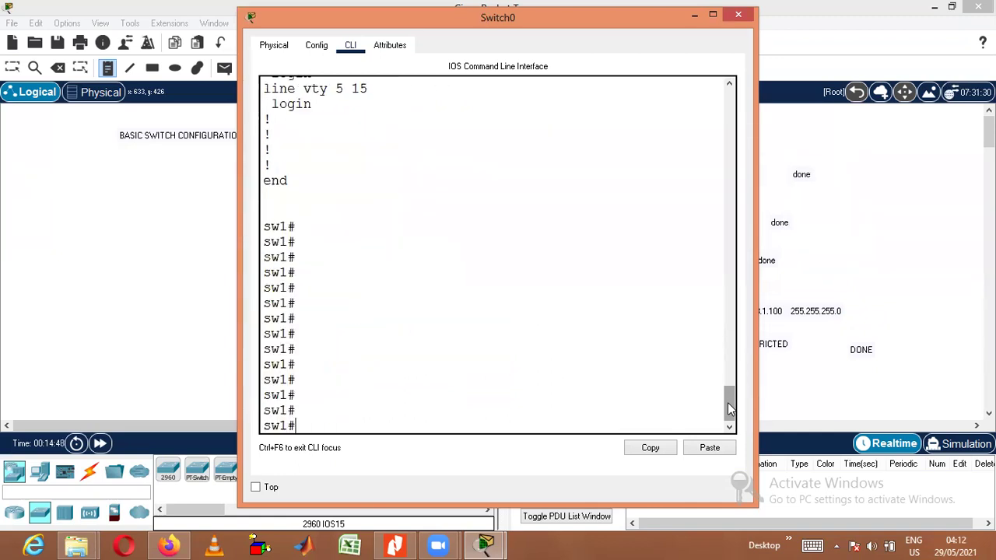
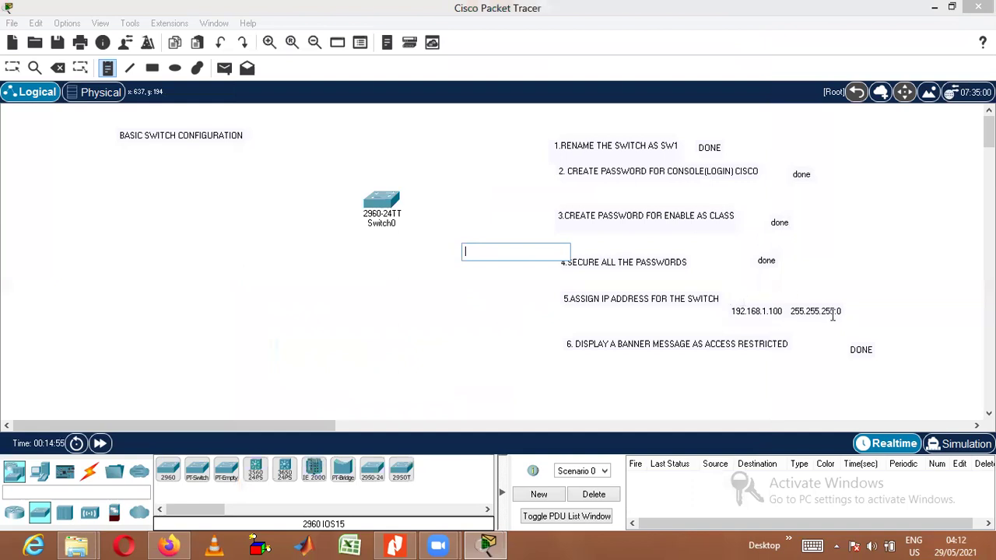
- Place a note reading 'sone' beside task 5's 255.255.255.0 subnet mask
click(863, 305)
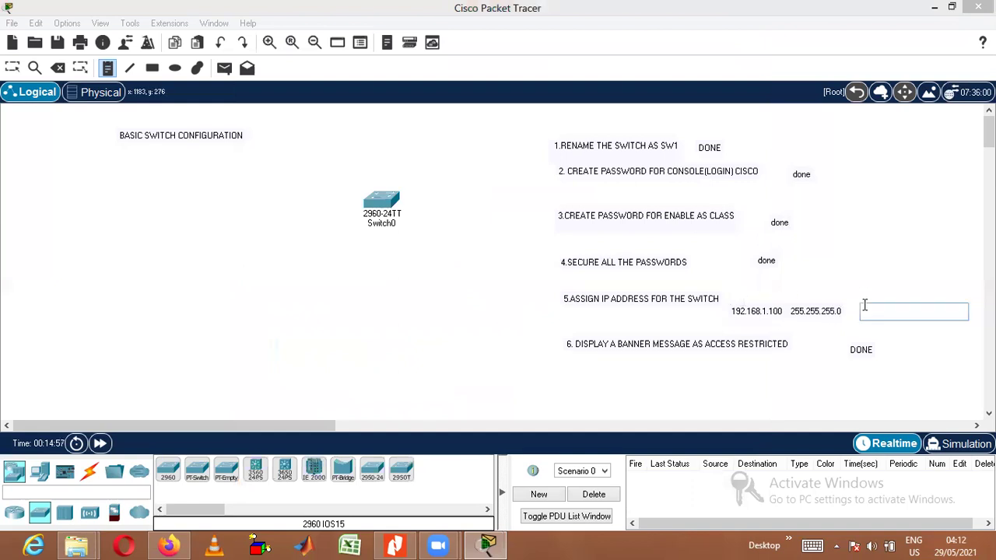
text(sone)
click(509, 285)
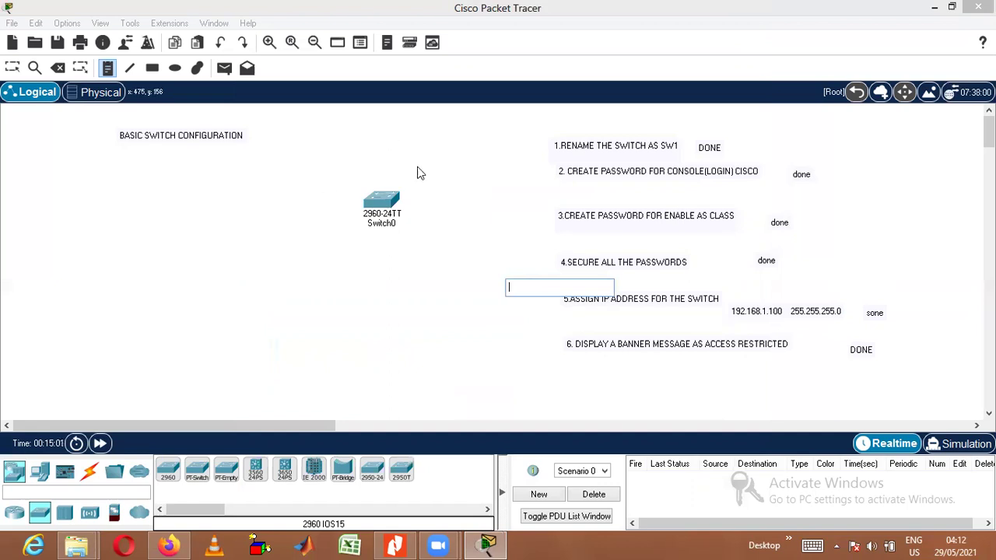
key(Escape)
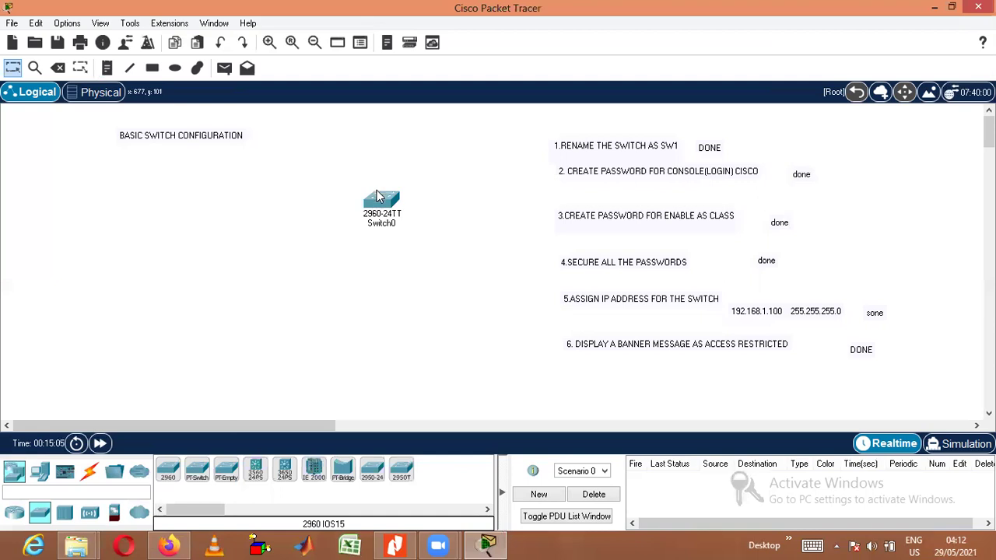
- Open Switch0's CLI and log in past the RESTRICTED ACCESS banner with the console password
click(381, 196)
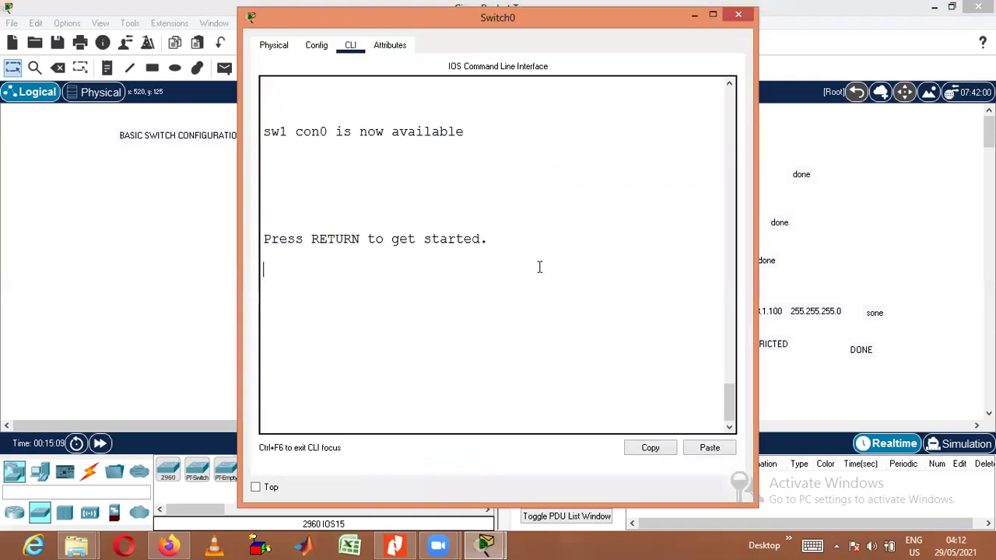
key(Return)
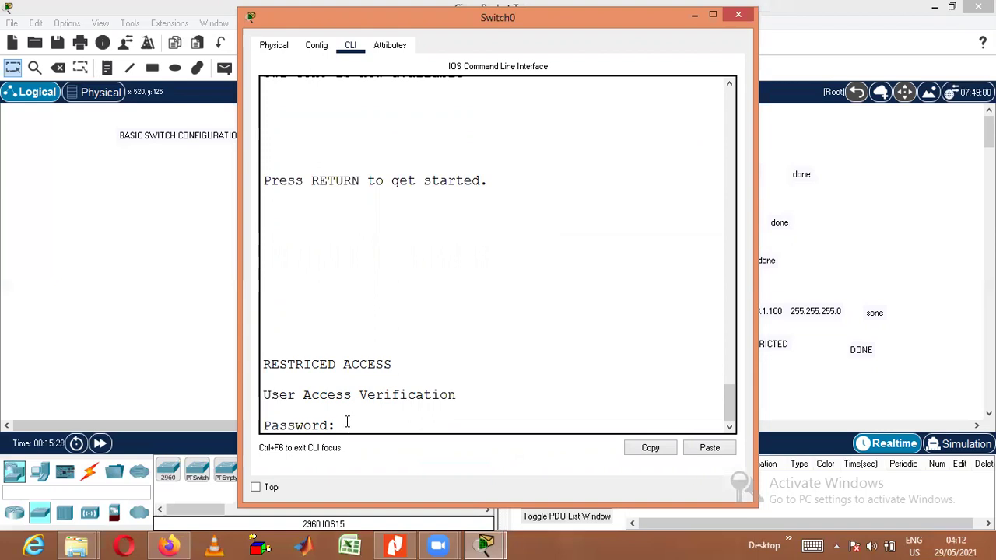
key(Return)
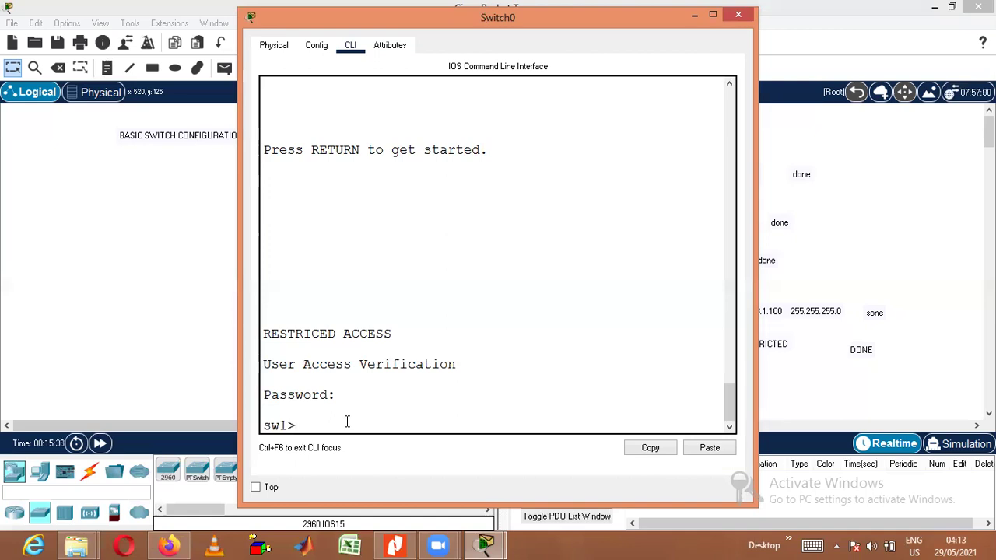
- Enter privileged mode with the enable command and the enable password
text(en)
key(Tab)
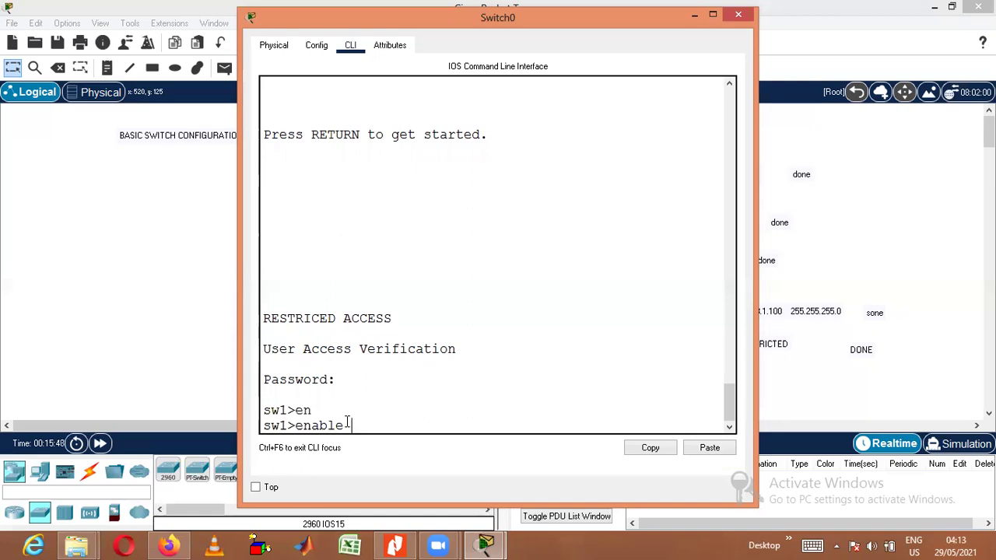
key(Return)
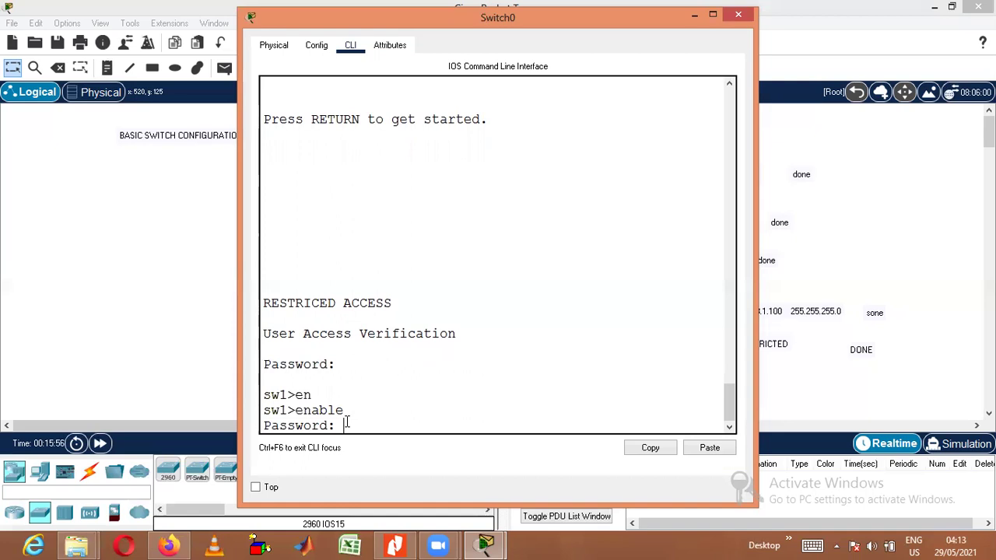
key(Return)
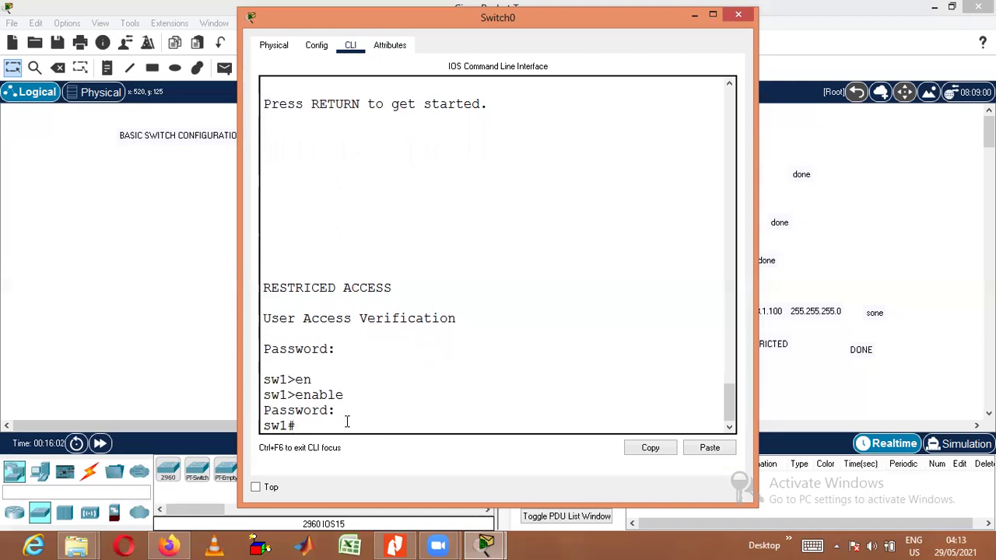
- Reach the sw1(config)# prompt with conf t, then close Switch0's window
text(conf t)
key(Return)
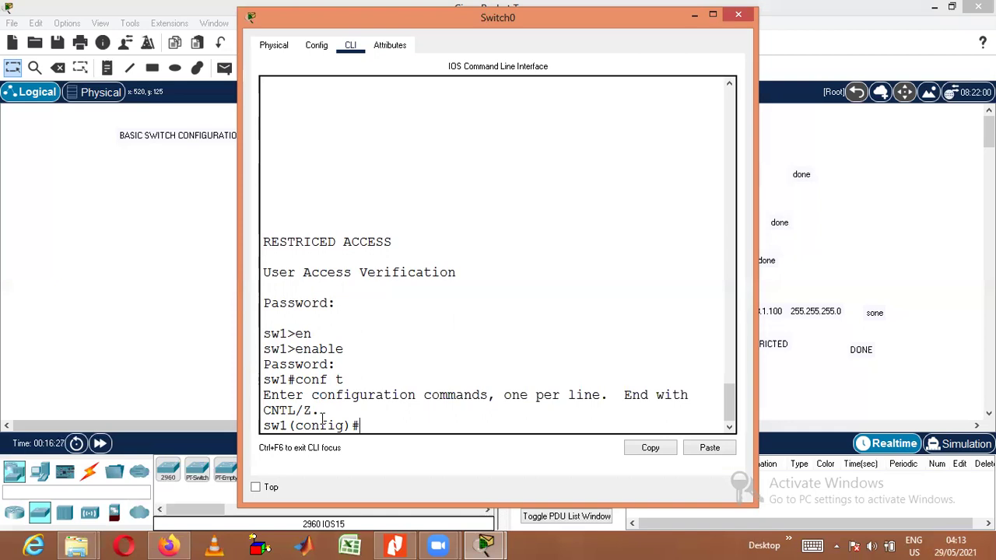
click(739, 17)
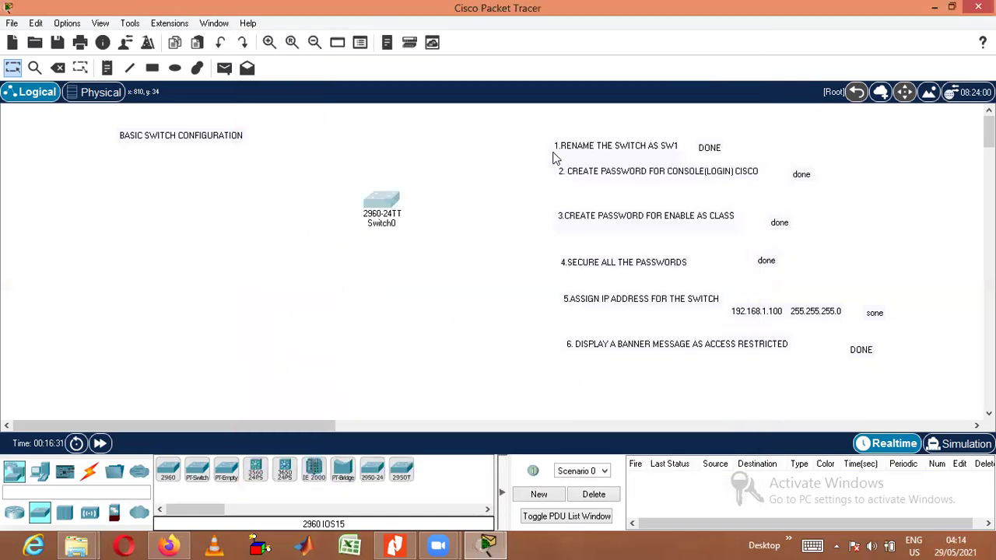